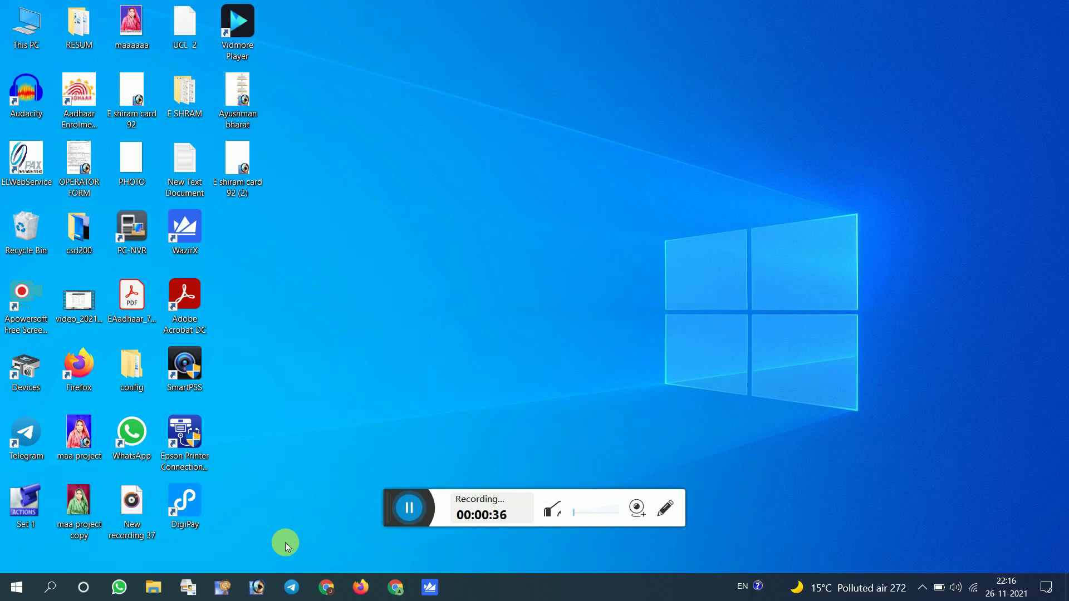
# Launch Google Chrome from the taskbar to get a new tab page.
pyautogui.click(329, 587)
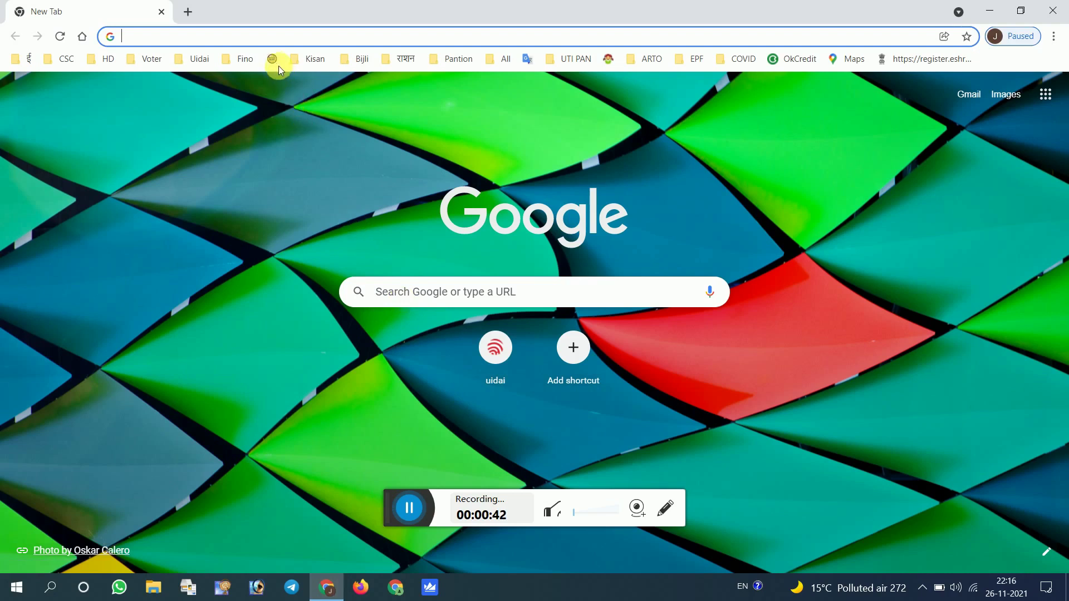
# Search for cogent rd service using 'cogen' from the address bar.
pyautogui.click(267, 42)
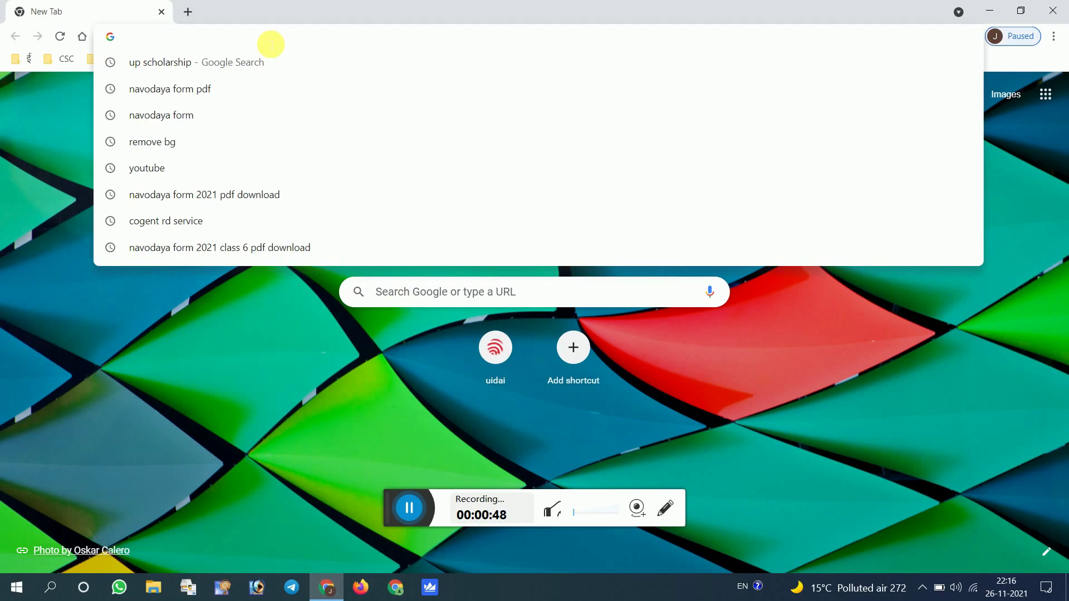
pyautogui.write('co')
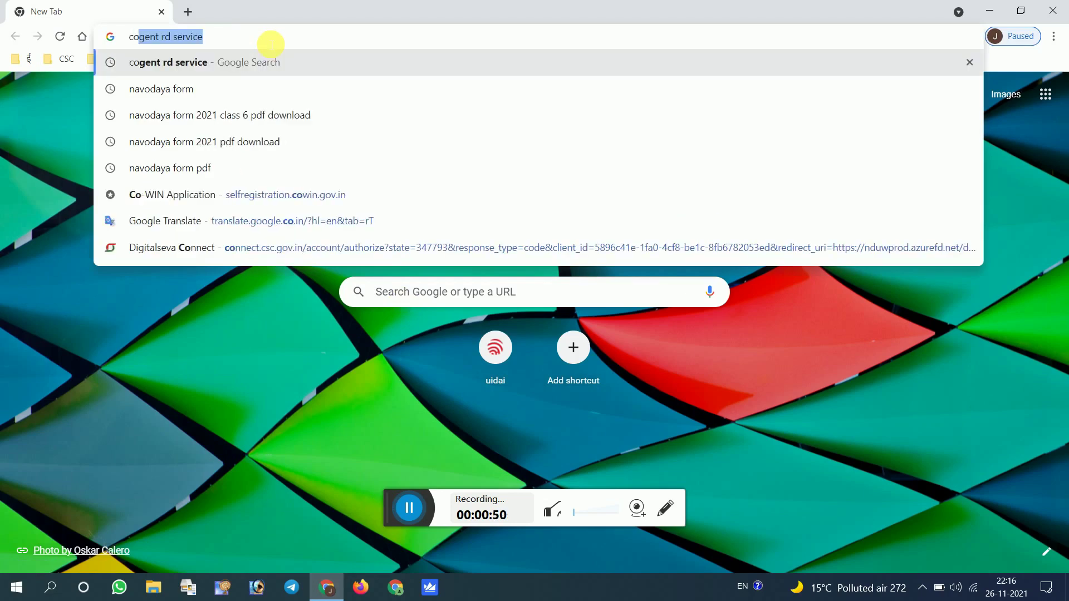
pyautogui.write('gen')
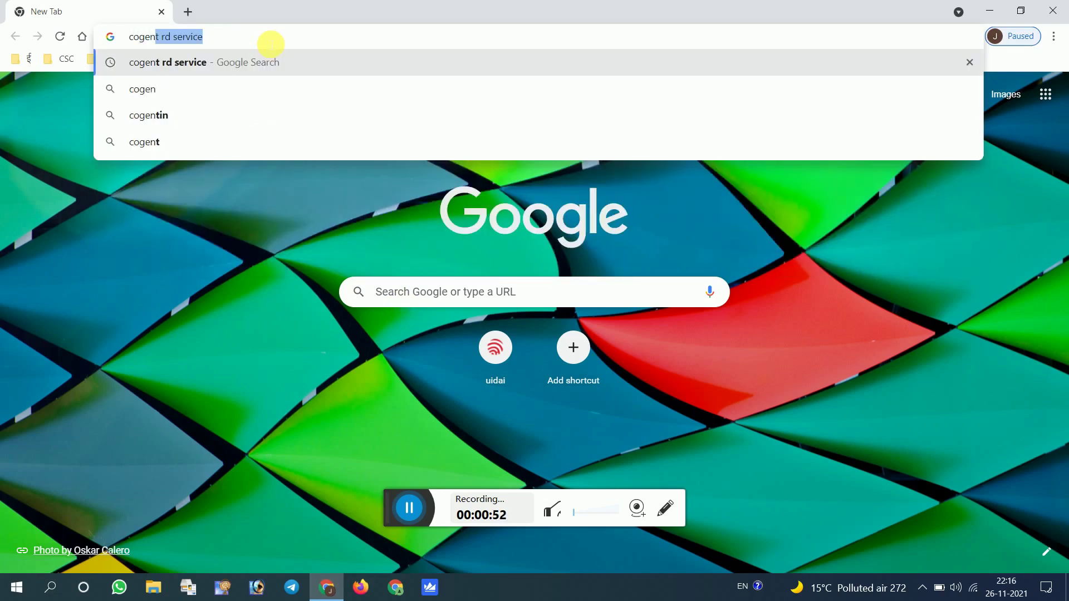
pyautogui.press('Return')
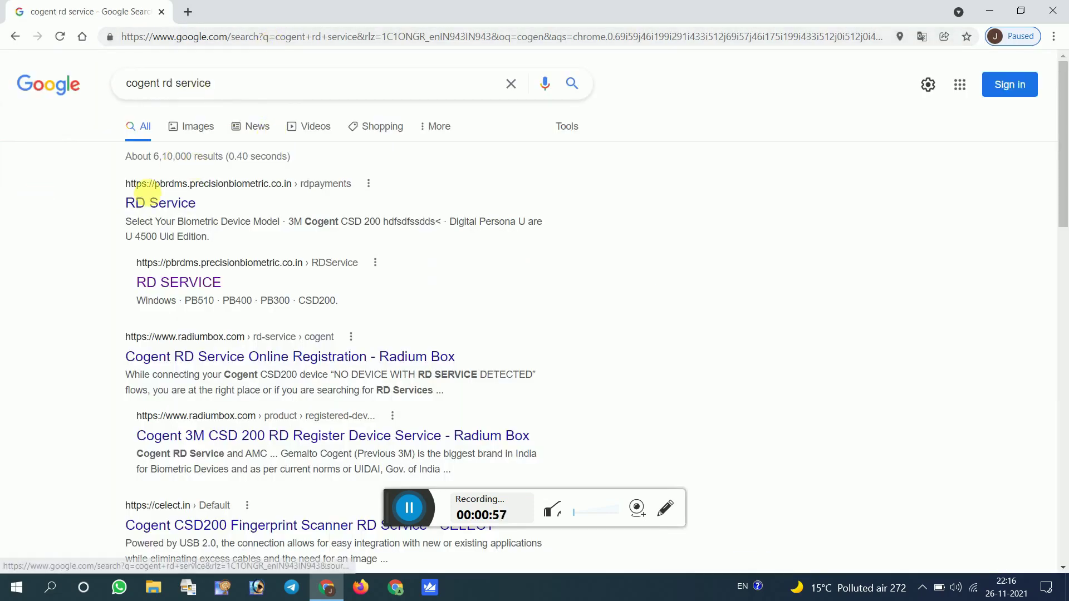
# Open the second RD SERVICE result, Precision's page listing Windows and Android device SDKs.
pyautogui.click(158, 215)
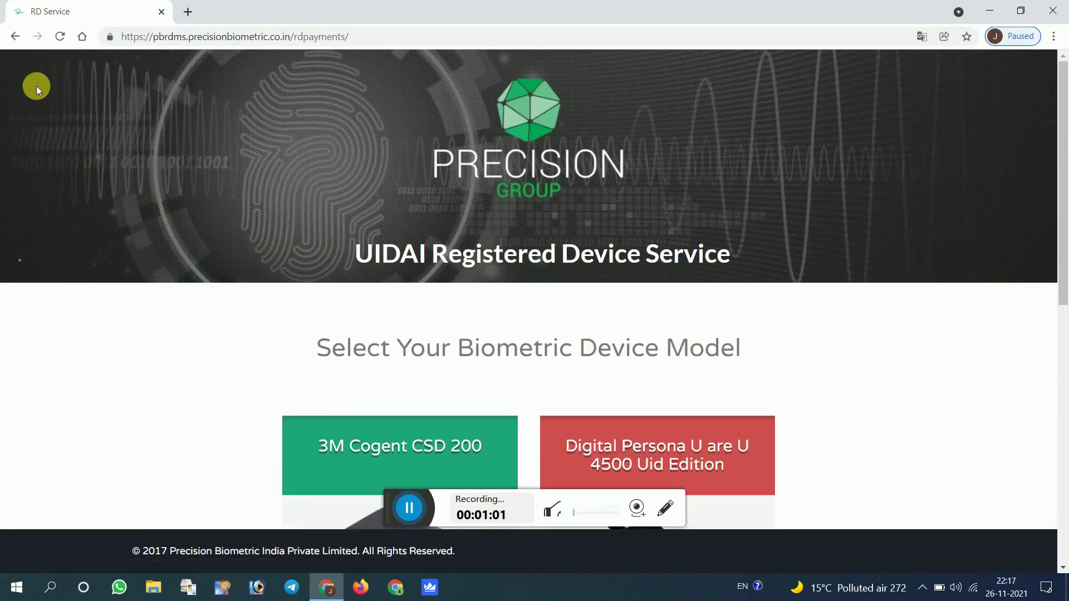
pyautogui.click(15, 37)
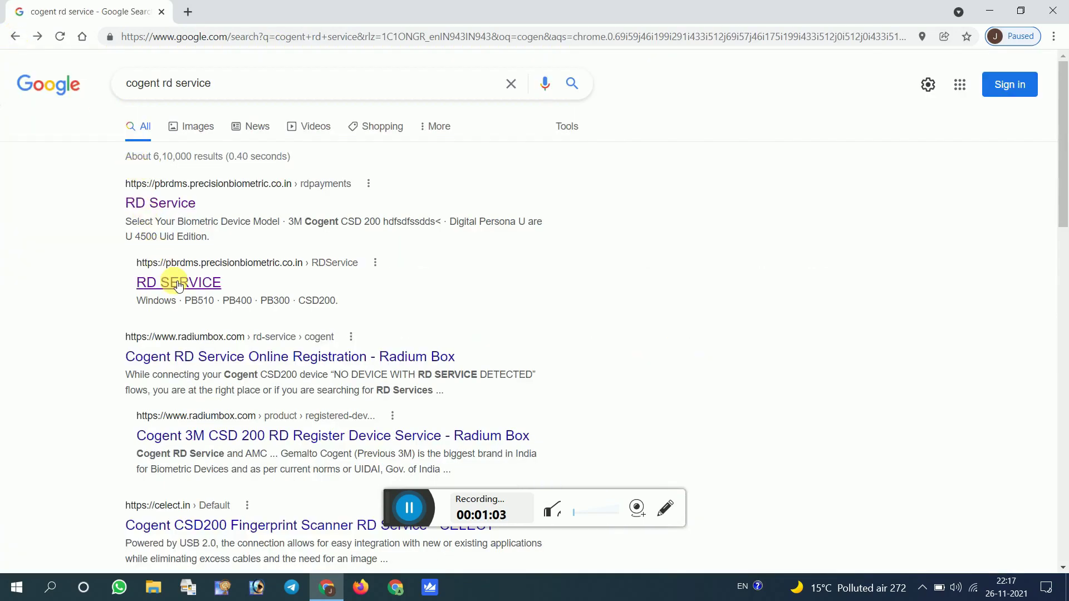
pyautogui.click(183, 284)
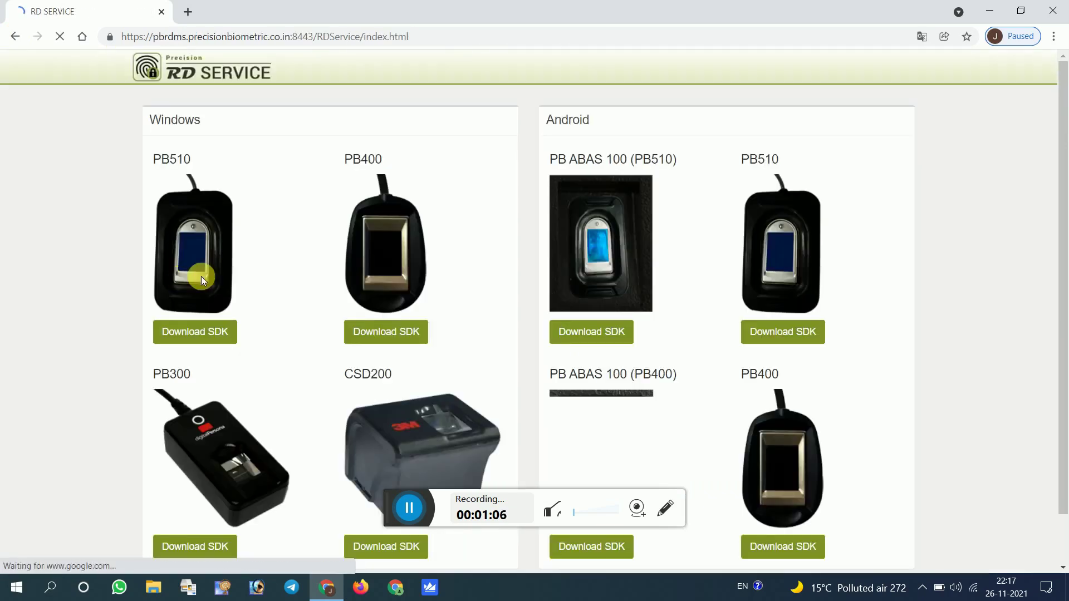
pyautogui.moveTo(1063, 239); pyautogui.dragTo(1064, 359)
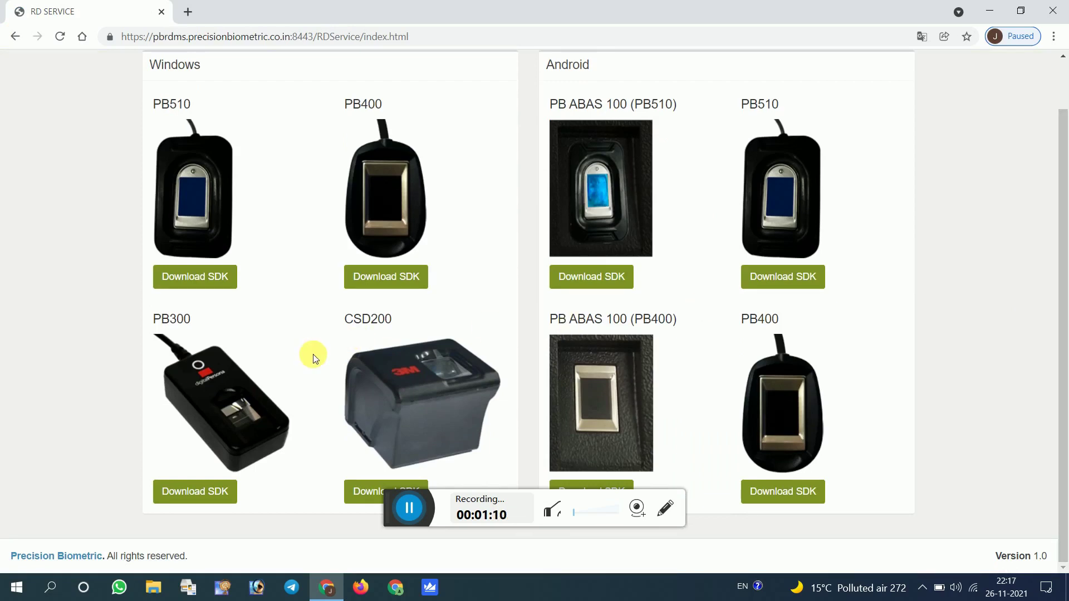
# Download the CSD200 SDK as CSD200RDService (1).zip and open the full downloads list.
pyautogui.click(388, 494)
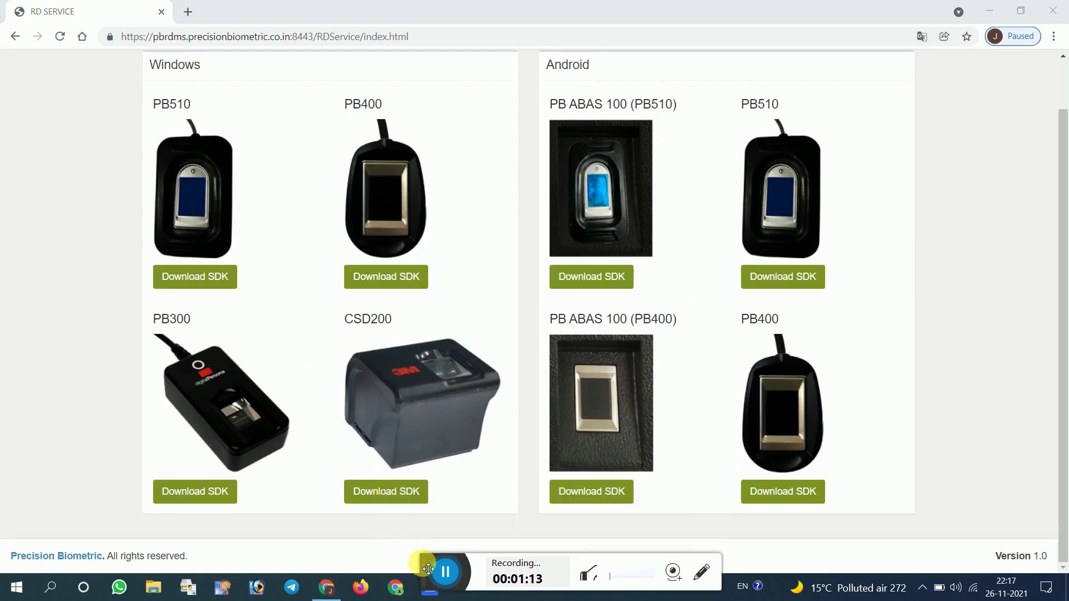
pyautogui.click(370, 492)
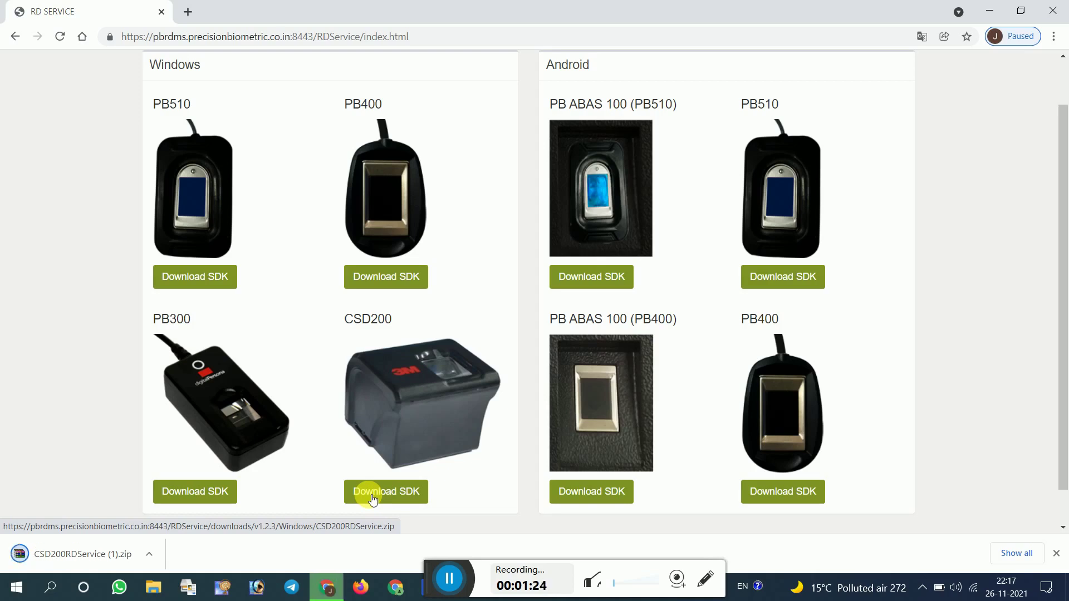
pyautogui.click(1015, 554)
# Open CSD200RDService (1).zip from the maximized Downloads folder in WinRAR.
pyautogui.click(396, 201)
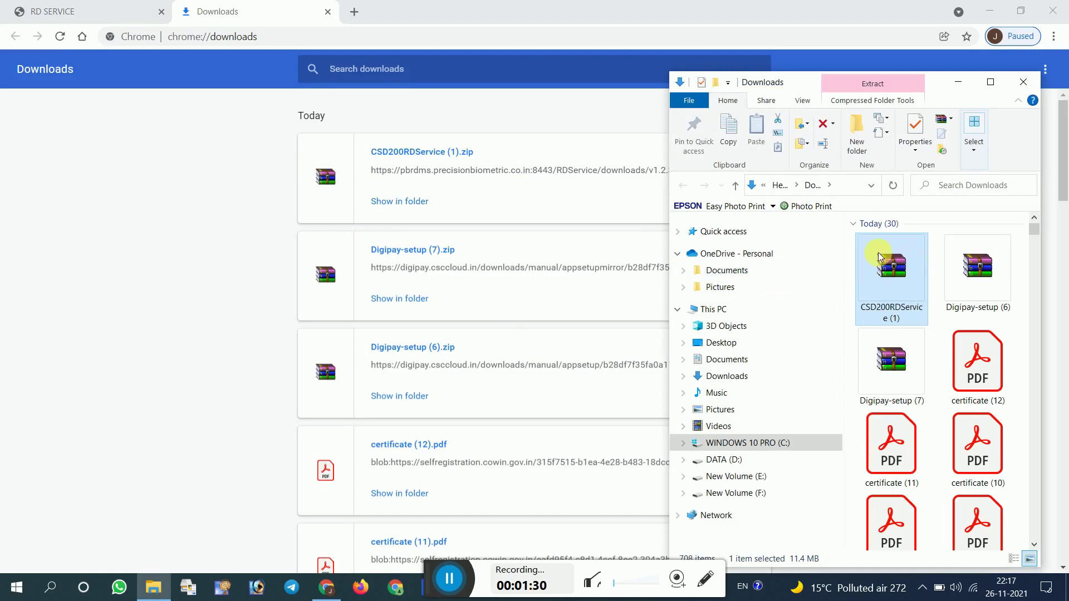
pyautogui.click(990, 82)
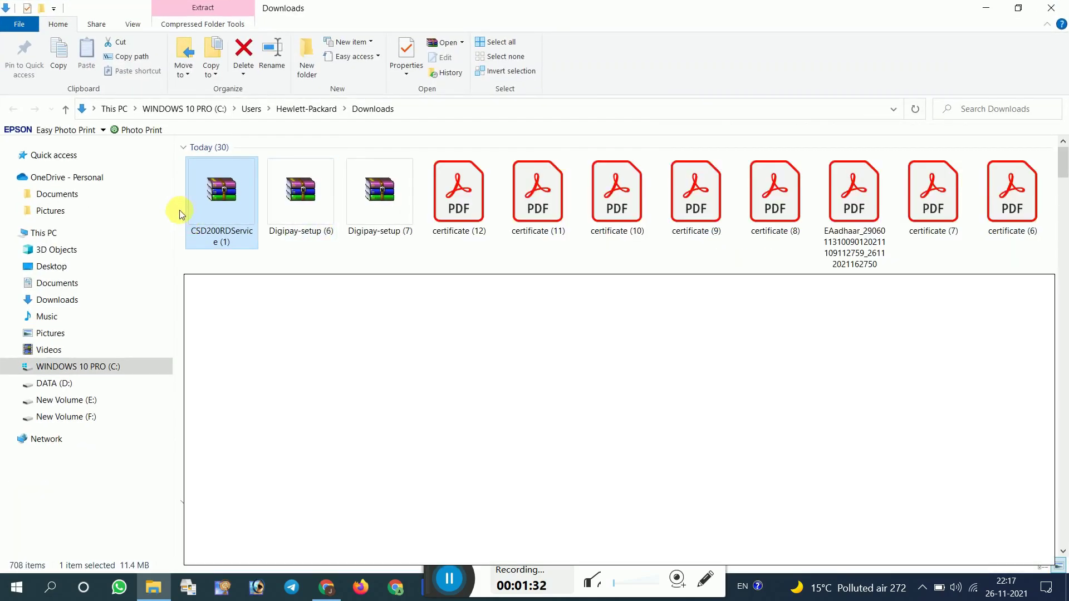
pyautogui.rightClick(210, 206)
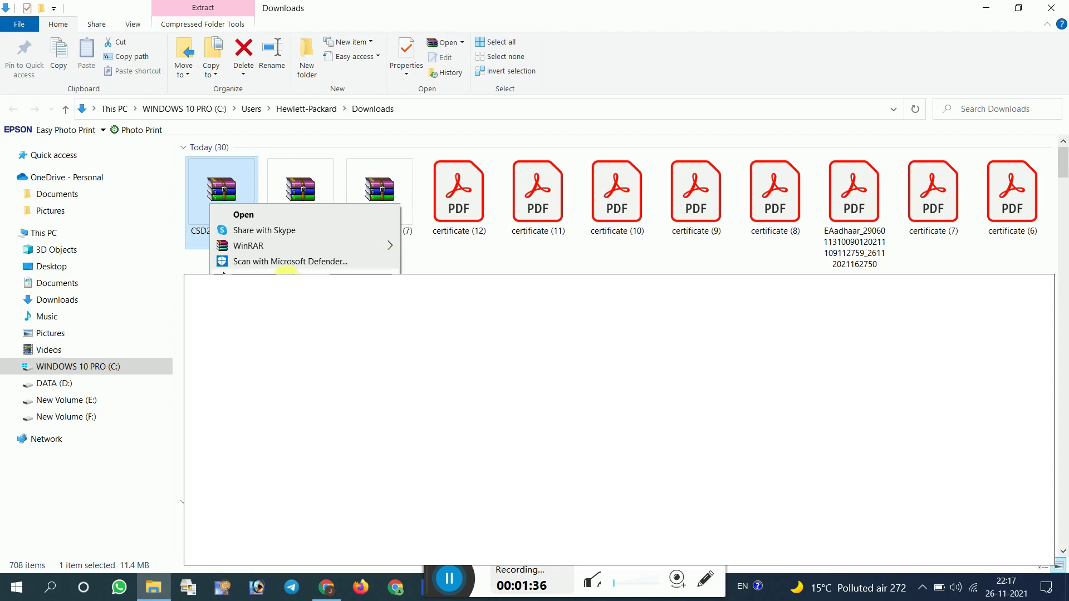
pyautogui.moveTo(289, 241)
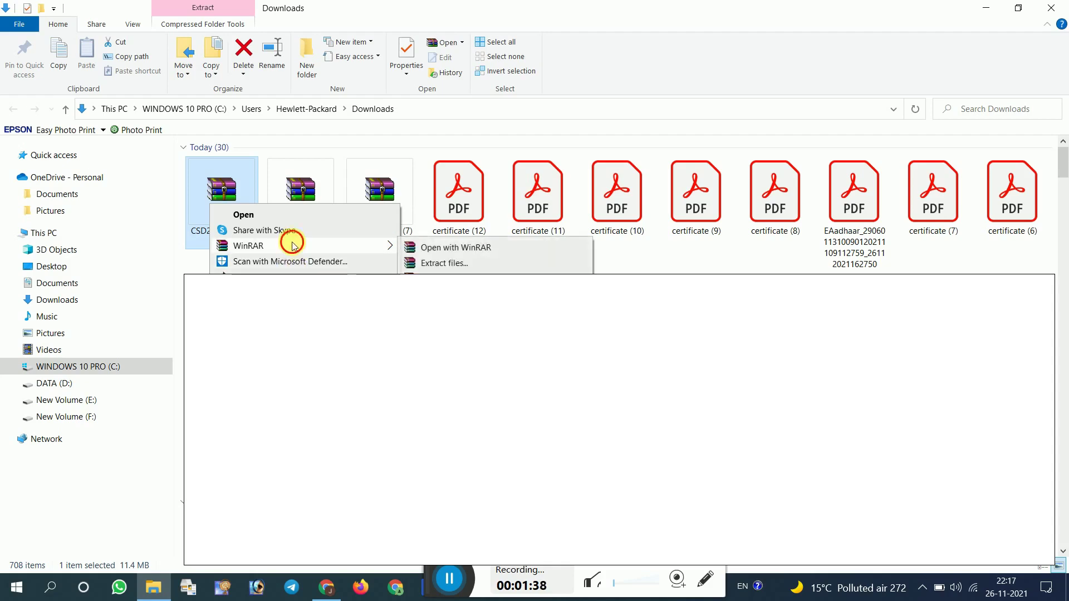
pyautogui.doubleClick(242, 195)
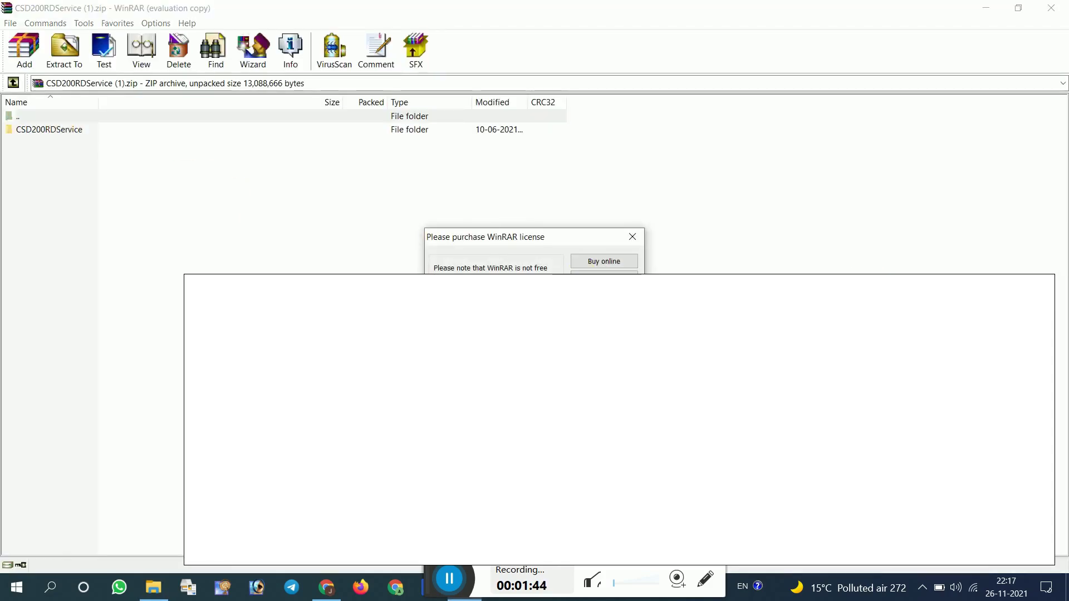
# Inspect PBRDService.exe inside the archive's CSD200RDService folder, then close WinRAR.
pyautogui.press('Escape')
pyautogui.doubleClick(34, 129)
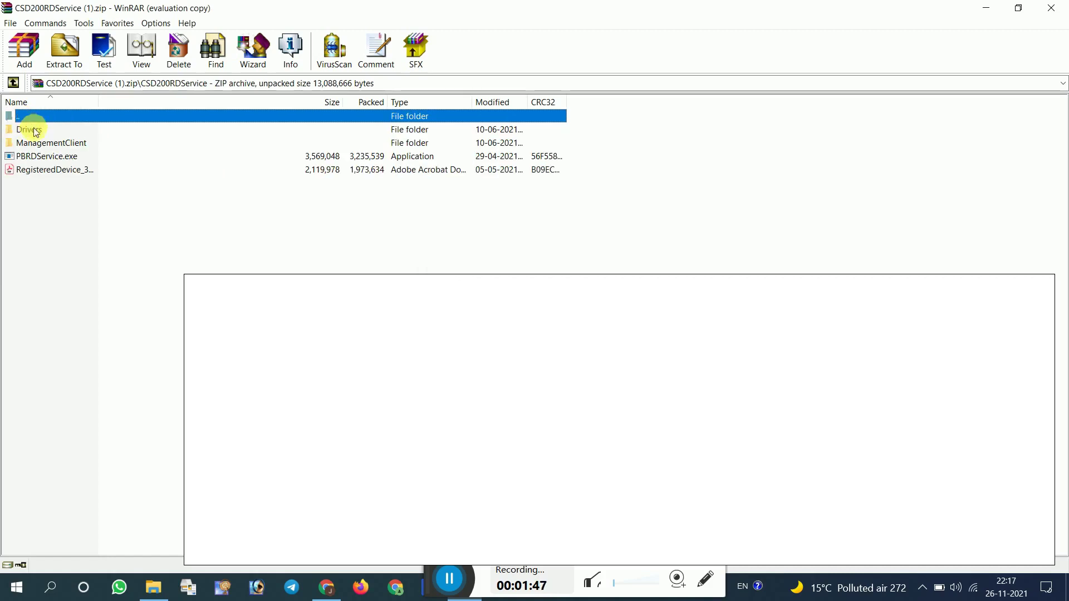
pyautogui.click(44, 158)
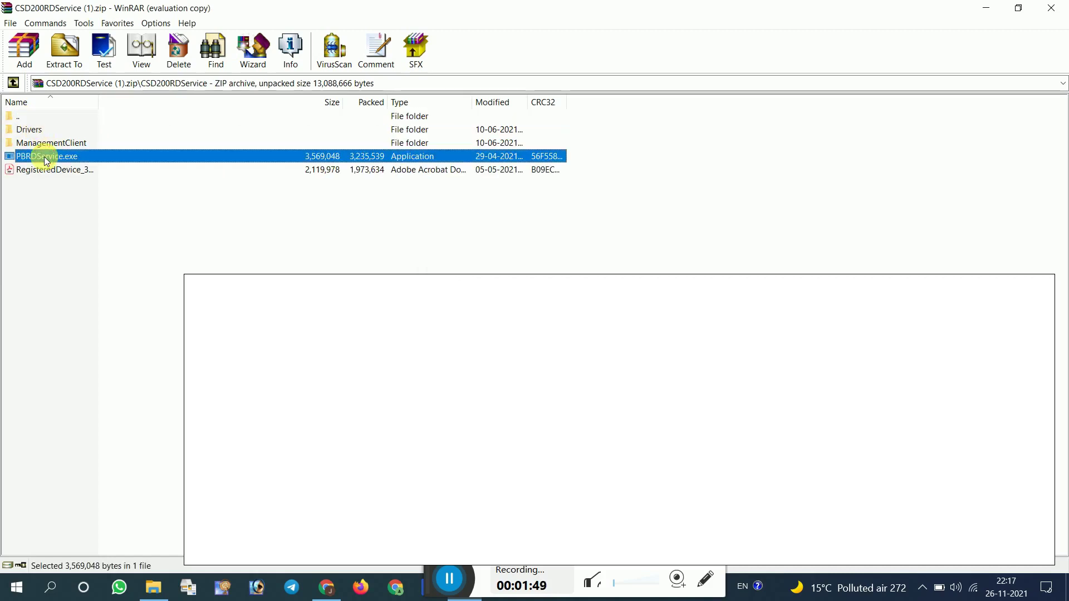
pyautogui.rightClick(45, 161)
pyautogui.click(421, 251)
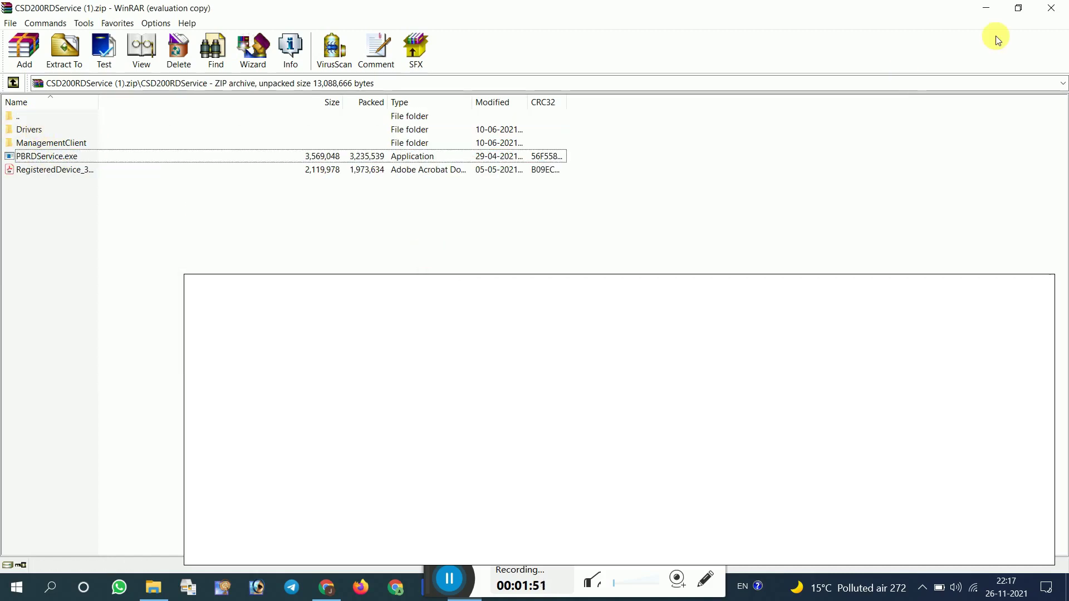
pyautogui.click(1051, 8)
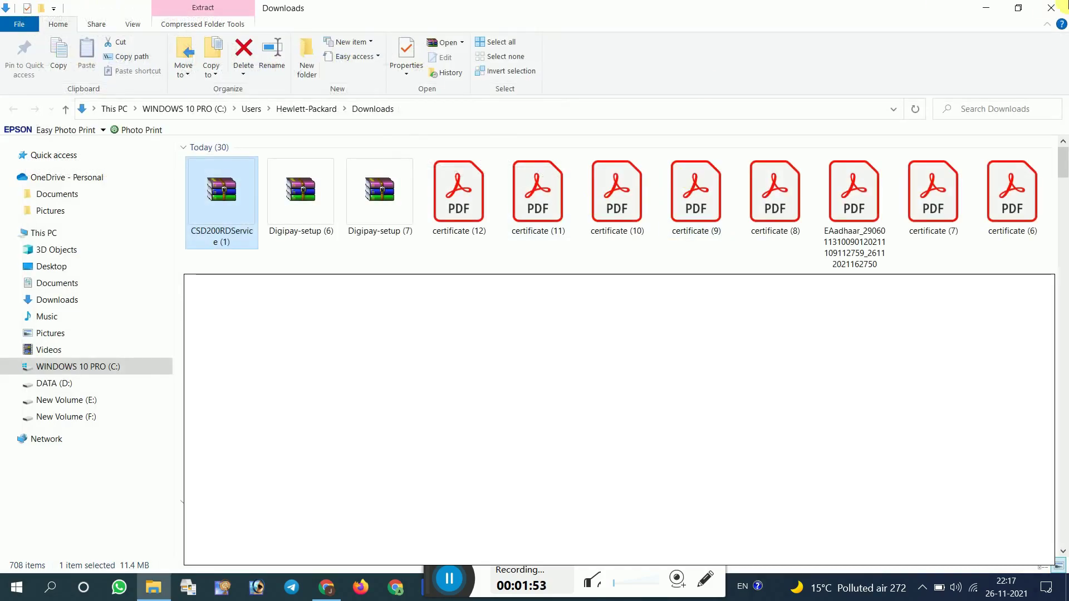
# Close the Downloads folder and Chrome windows, then refresh the desktop.
pyautogui.click(1057, 6)
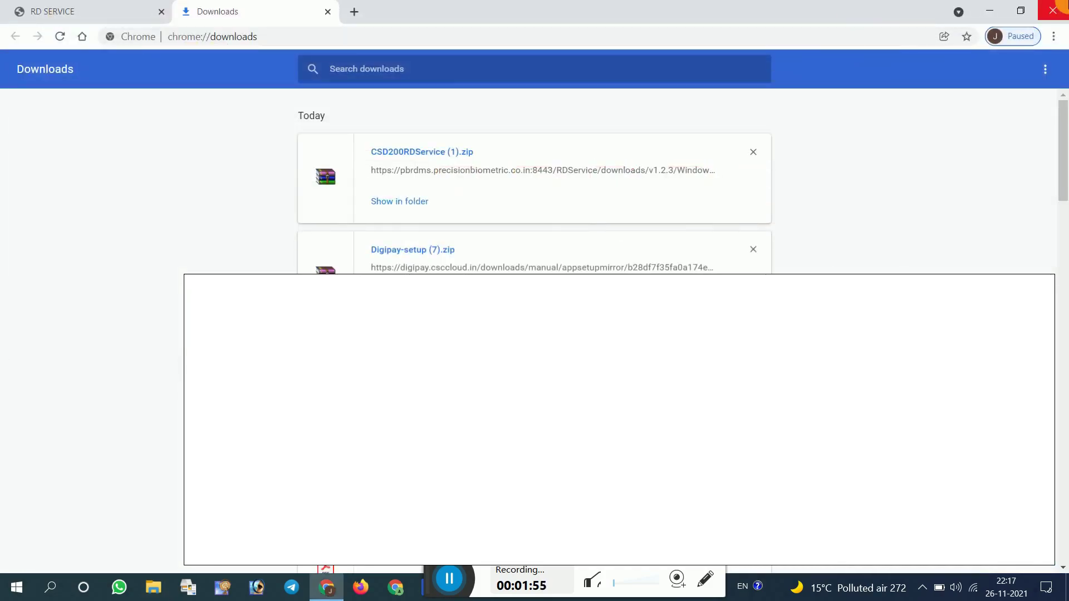
pyautogui.click(1052, 10)
pyautogui.rightClick(544, 95)
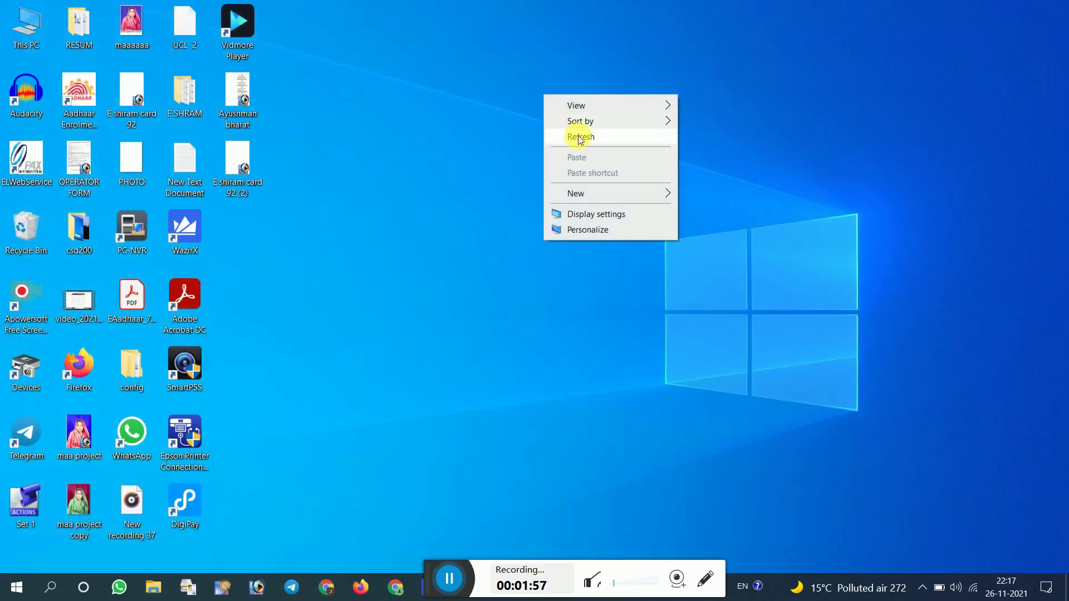
pyautogui.click(579, 137)
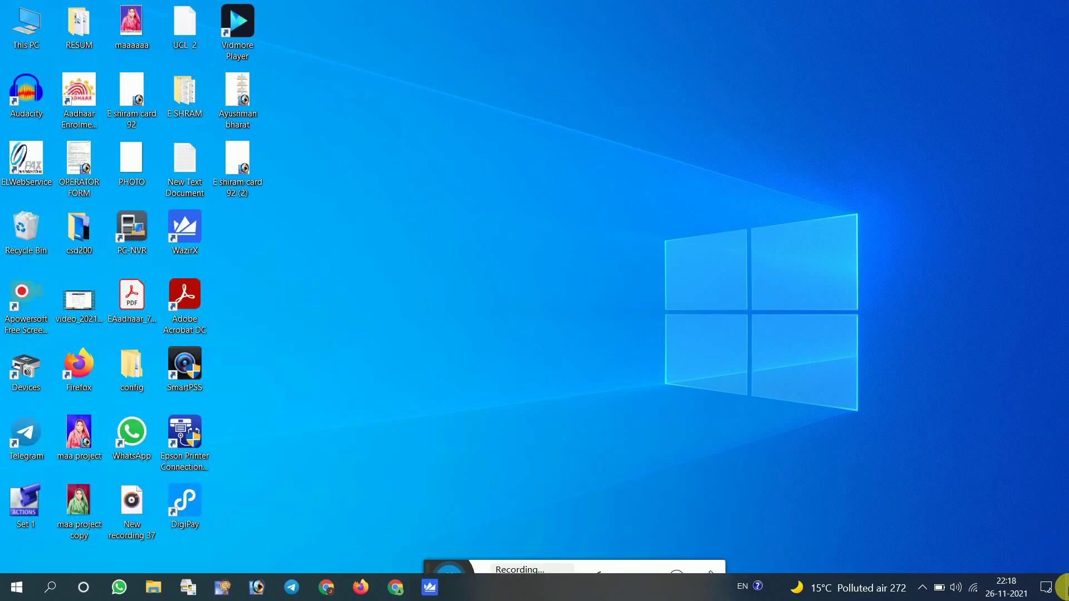
# Check Action Center for the PBCSD200 ready notice, dismiss Mail, close it, and refresh.
pyautogui.click(1054, 589)
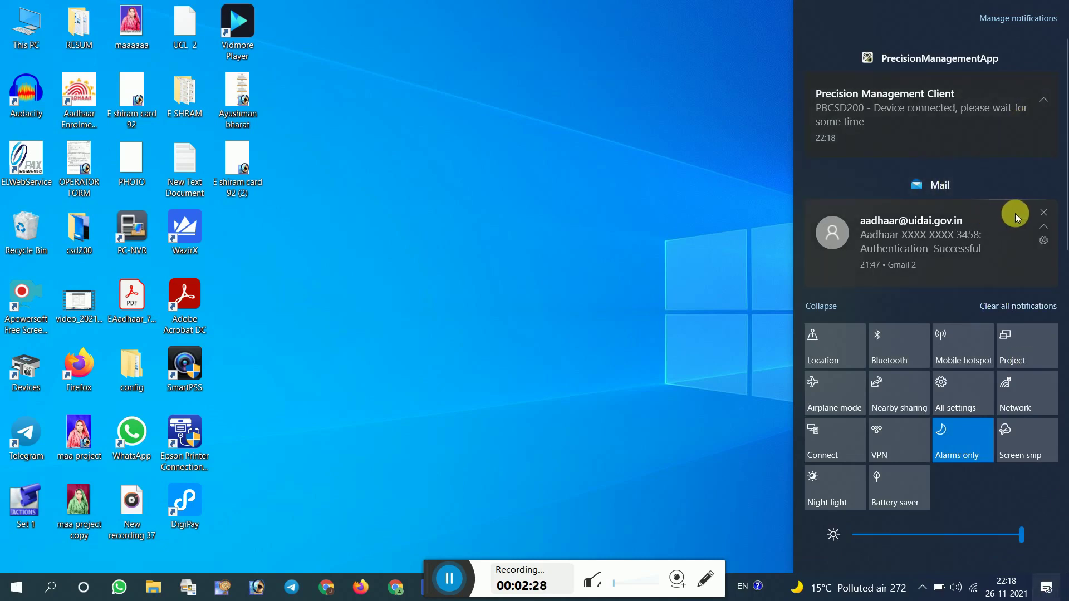
pyautogui.click(1039, 213)
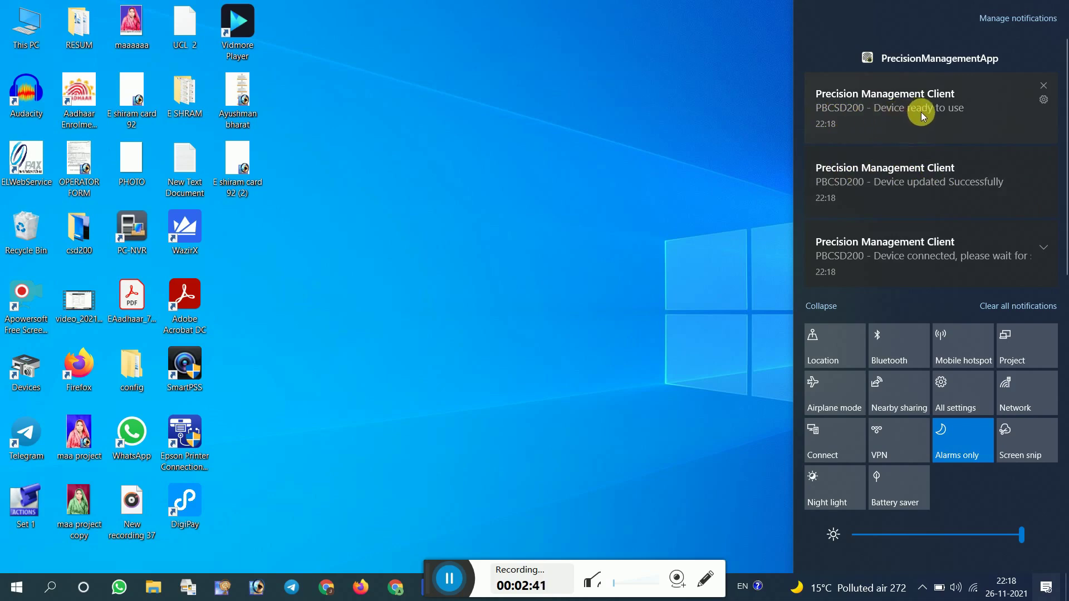
pyautogui.click(673, 160)
pyautogui.rightClick(674, 161)
pyautogui.click(708, 203)
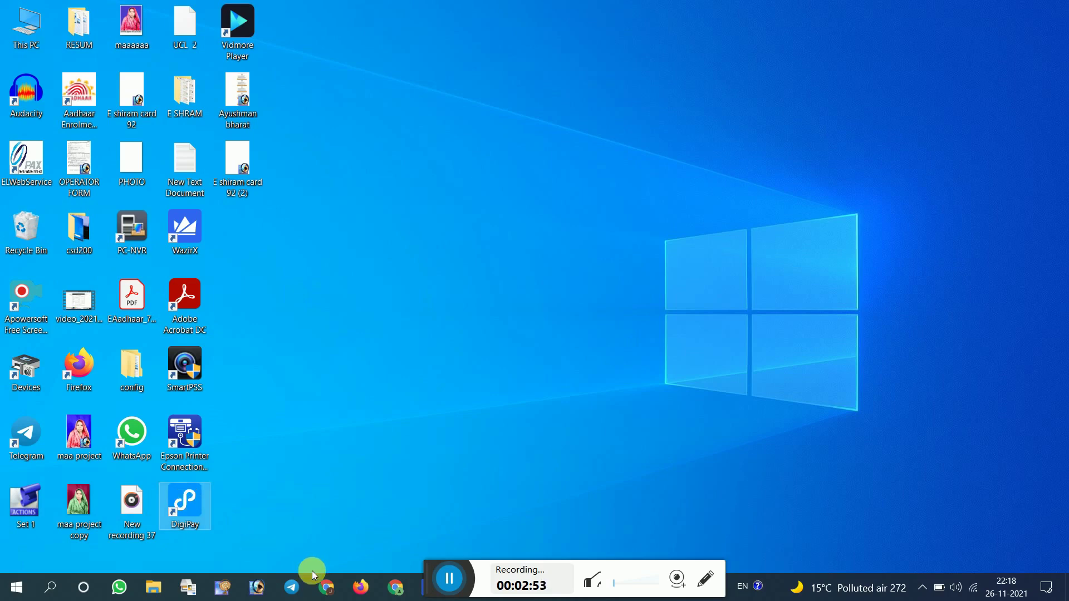
# Relaunch Chrome and load digipay.csccloud.in through the address-bar autocomplete.
pyautogui.click(327, 585)
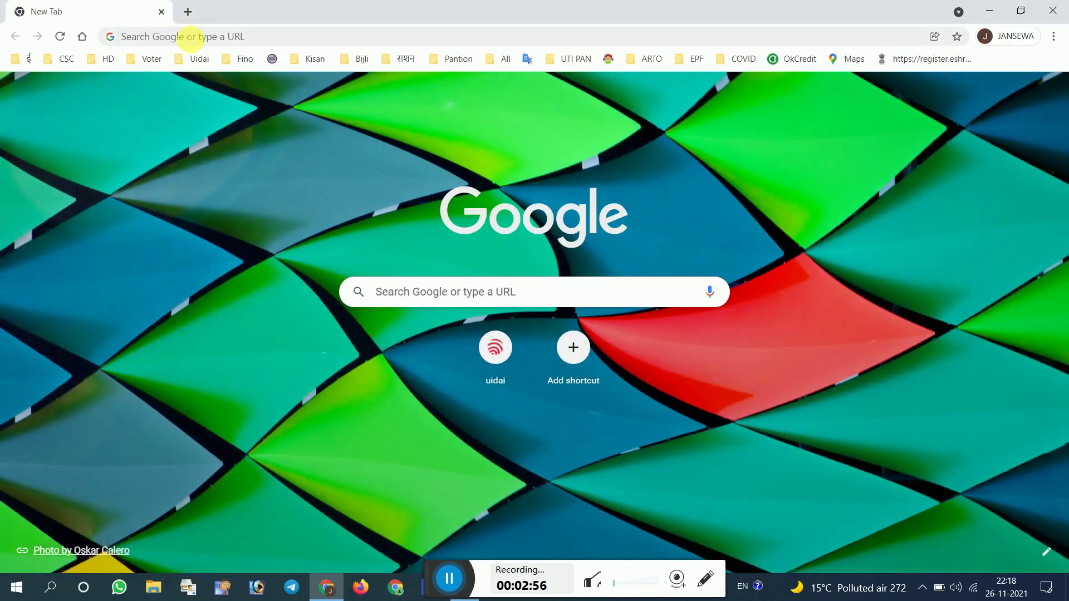
pyautogui.click(190, 37)
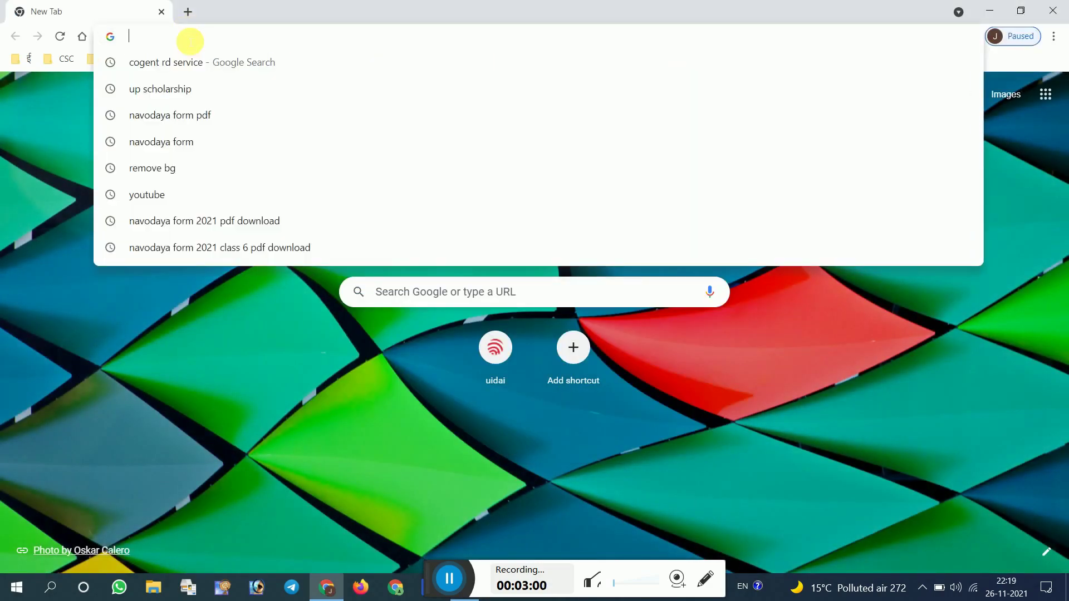
pyautogui.write('dgig')
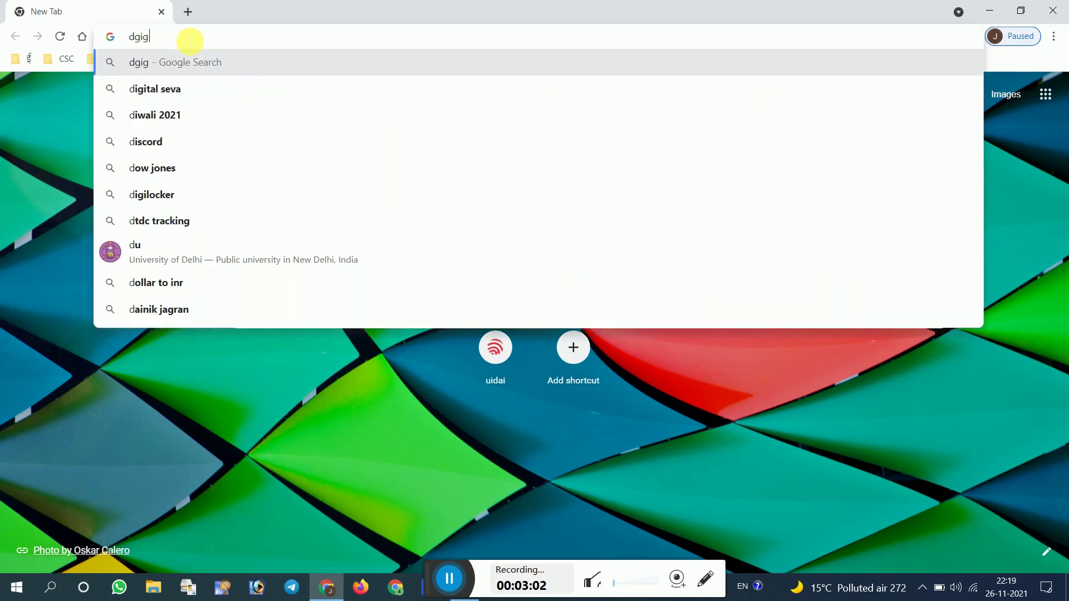
pyautogui.press('BackSpace')
pyautogui.press('BackSpace')
pyautogui.press('BackSpace')
pyautogui.write('ig')
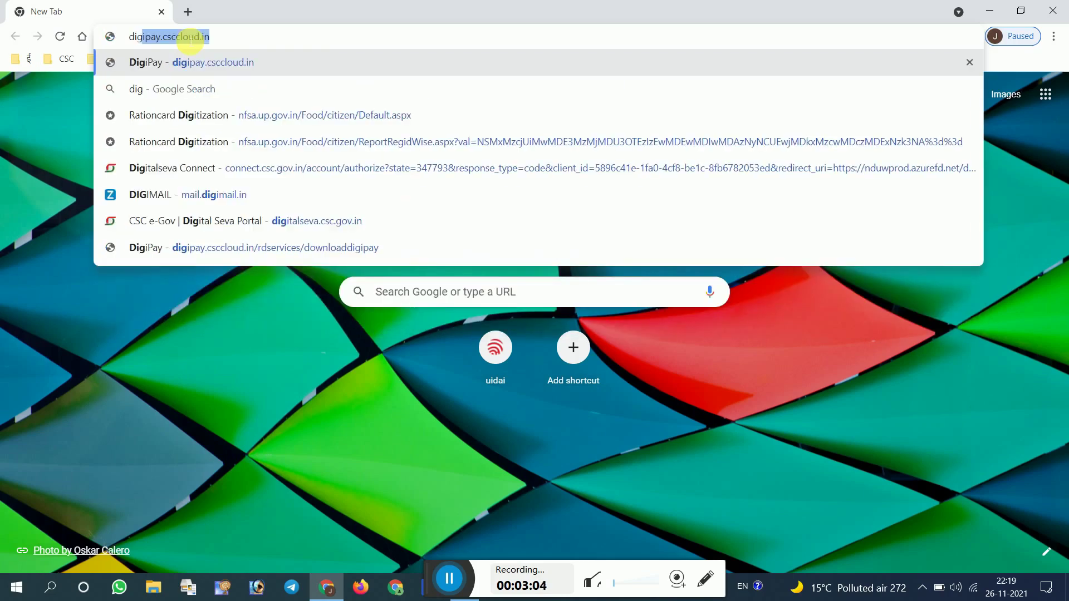
pyautogui.write('i')
pyautogui.press('Return')
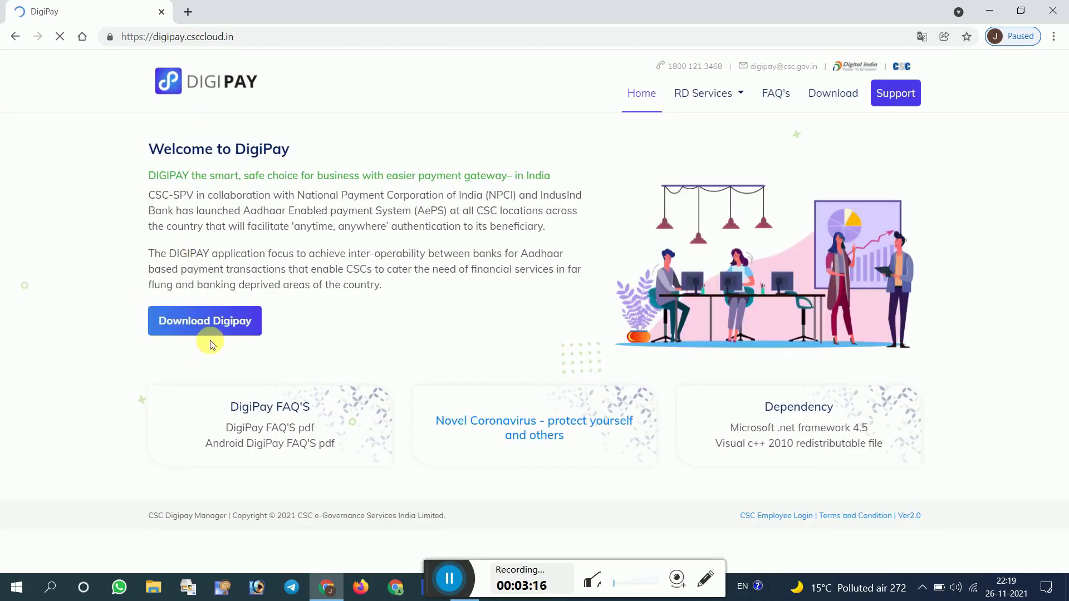
# Start the DigiPay for Windows download from Site 2, cancel it, close Chrome, and tick the sign-in terms.
pyautogui.click(178, 329)
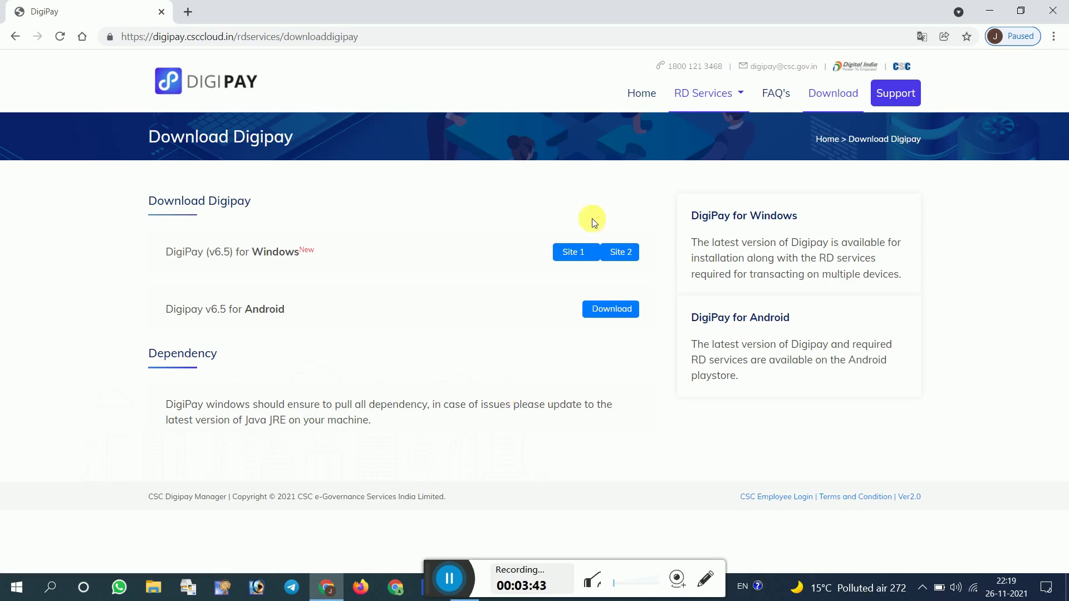
pyautogui.click(622, 255)
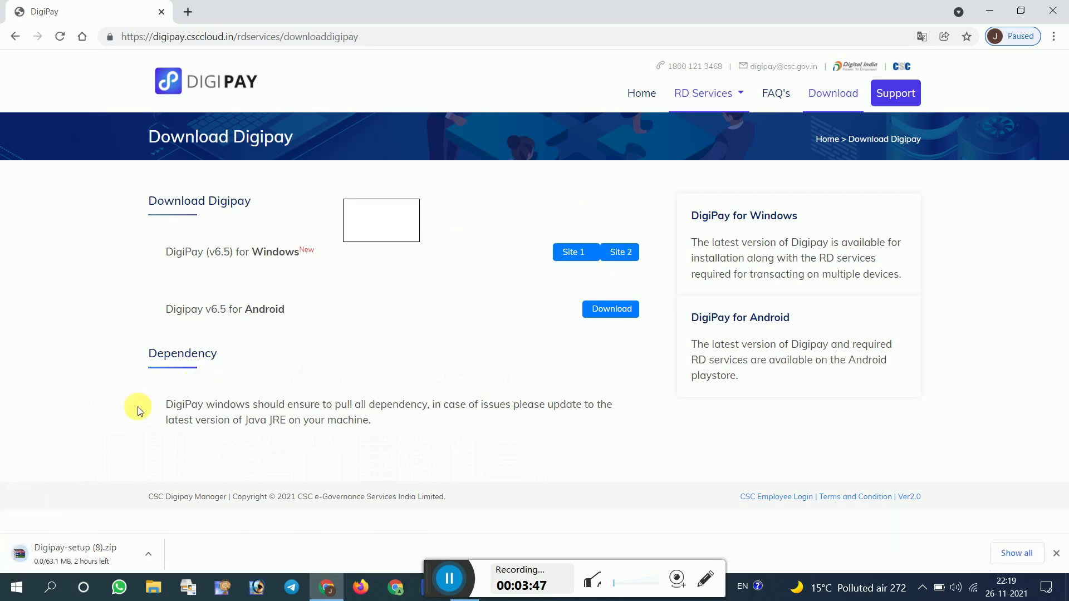
pyautogui.click(149, 558)
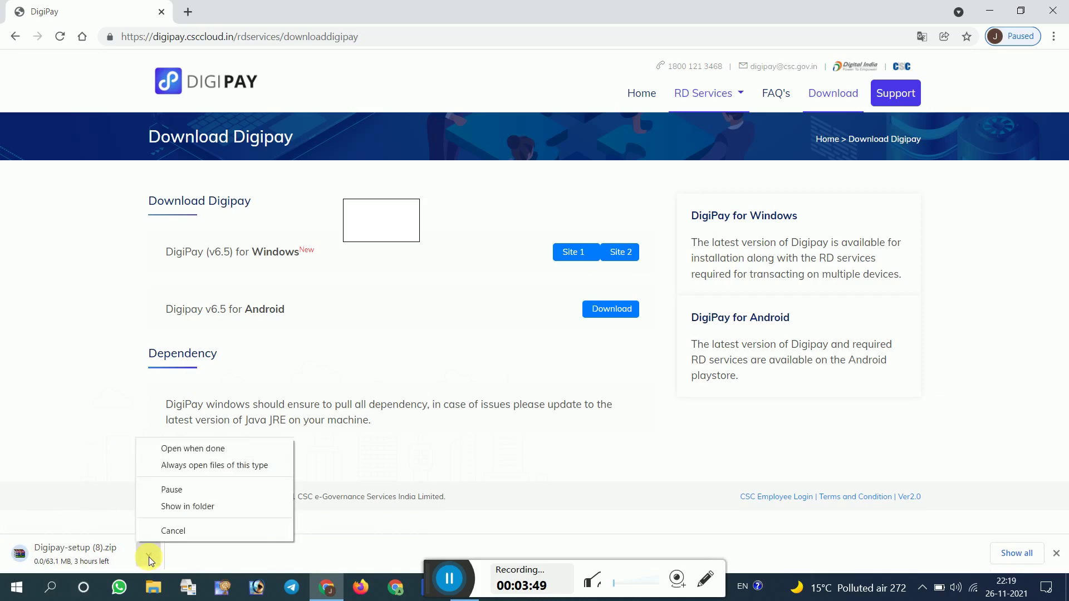
pyautogui.click(172, 530)
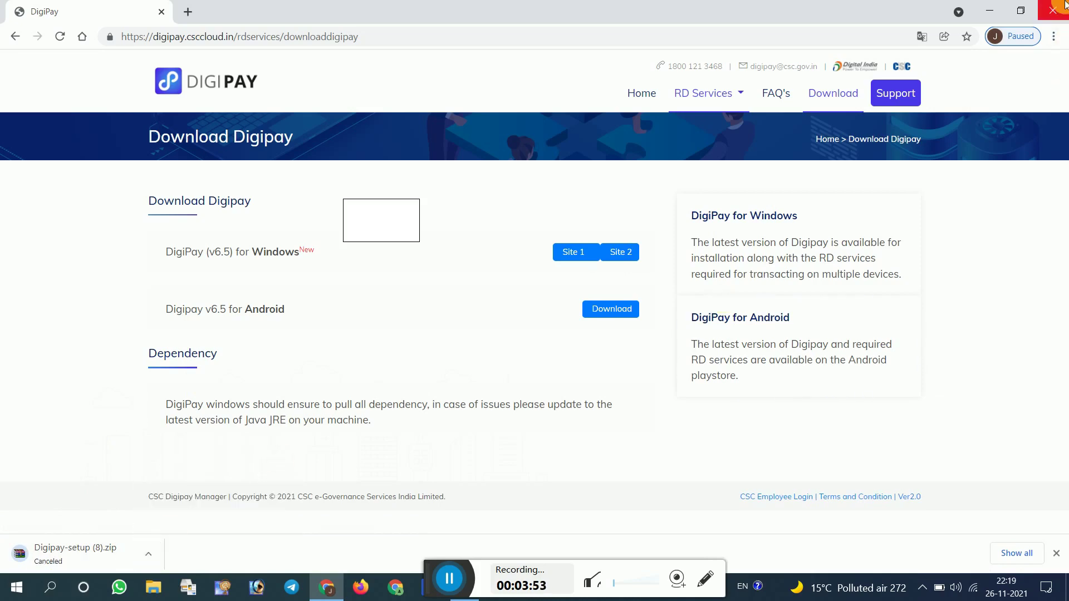
pyautogui.click(1052, 10)
pyautogui.click(345, 237)
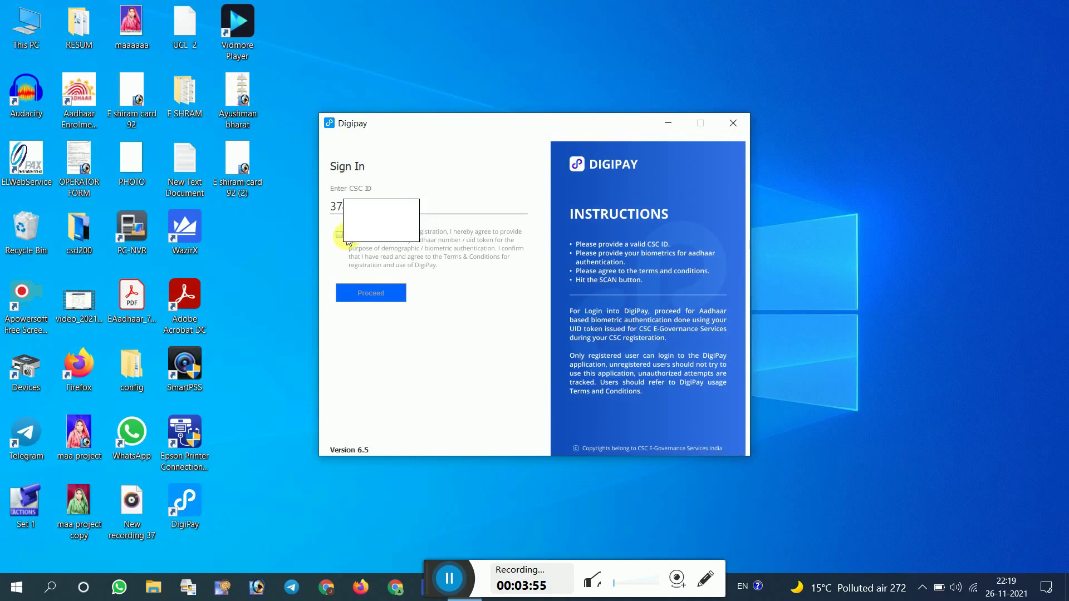
# Accept the terms, proceed with the CSC ID sign-in, and return to the DigiPay window.
pyautogui.click(340, 236)
pyautogui.click(361, 297)
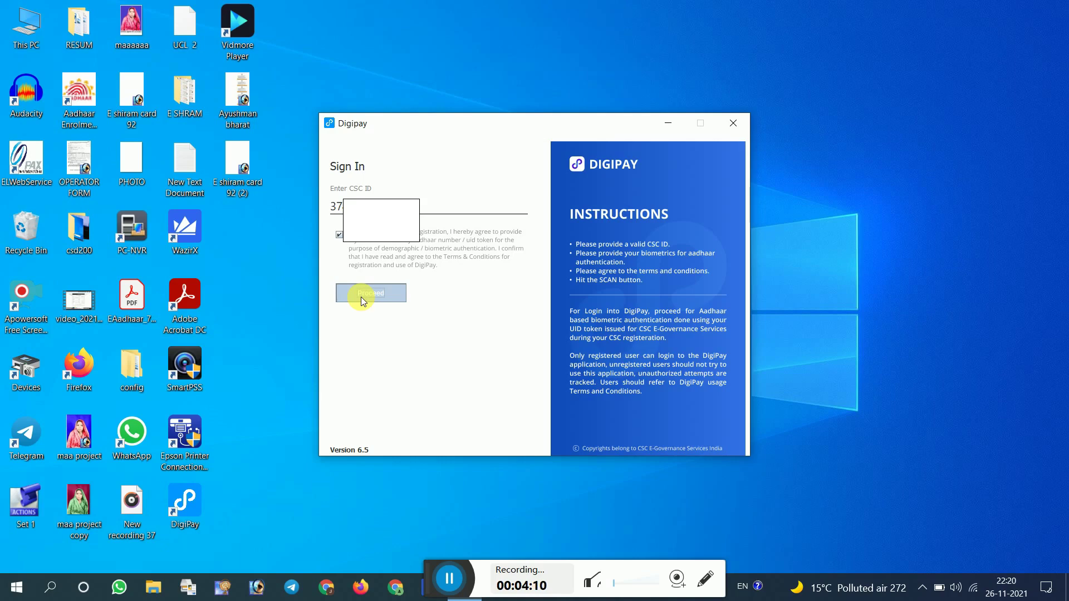
pyautogui.rightClick(967, 191)
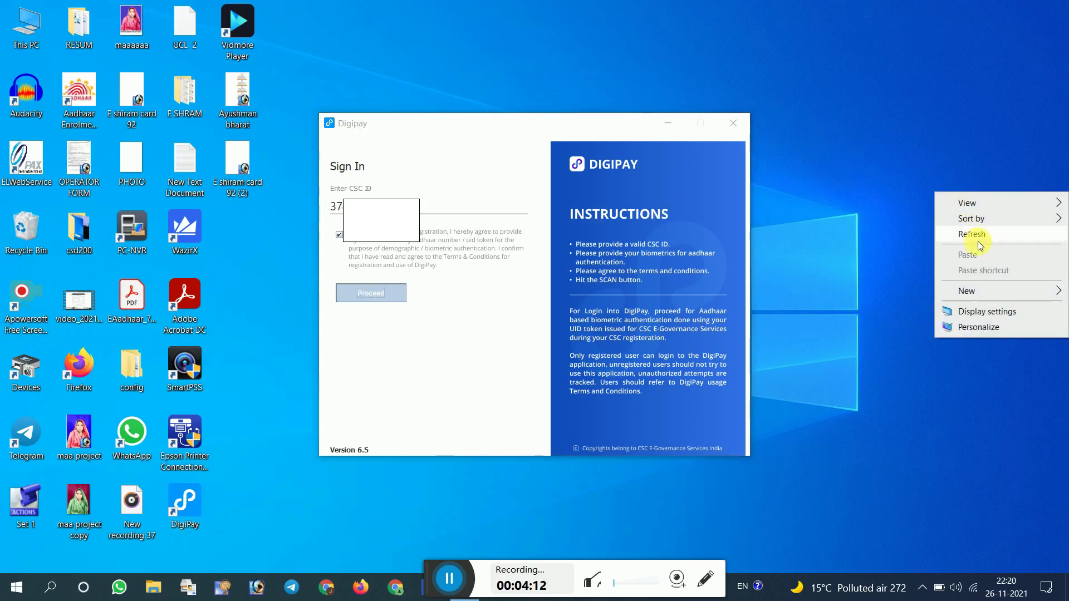
pyautogui.click(972, 234)
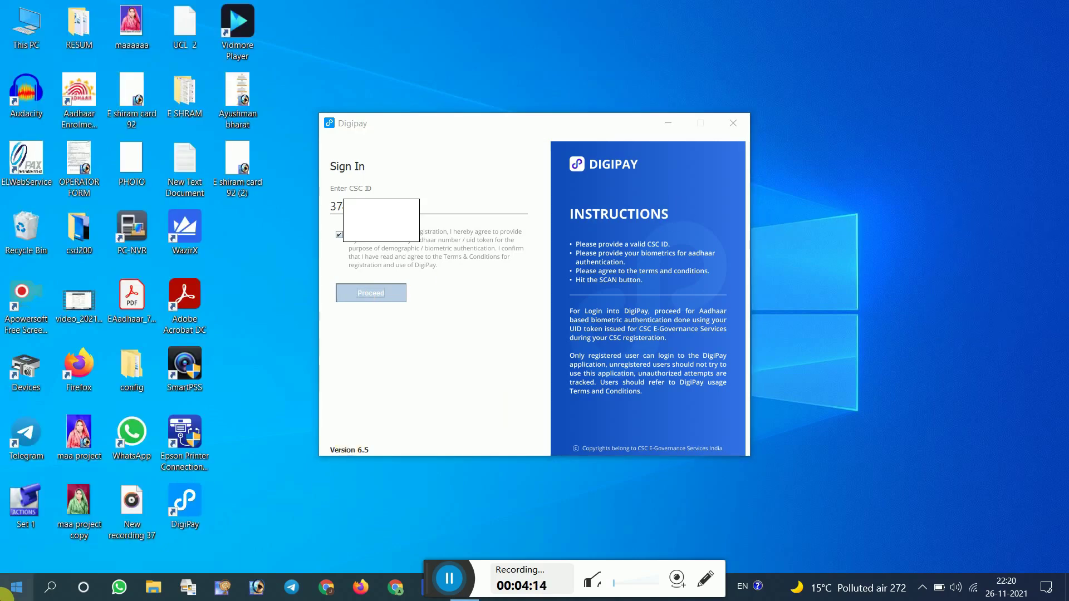
pyautogui.click(4, 595)
pyautogui.click(550, 275)
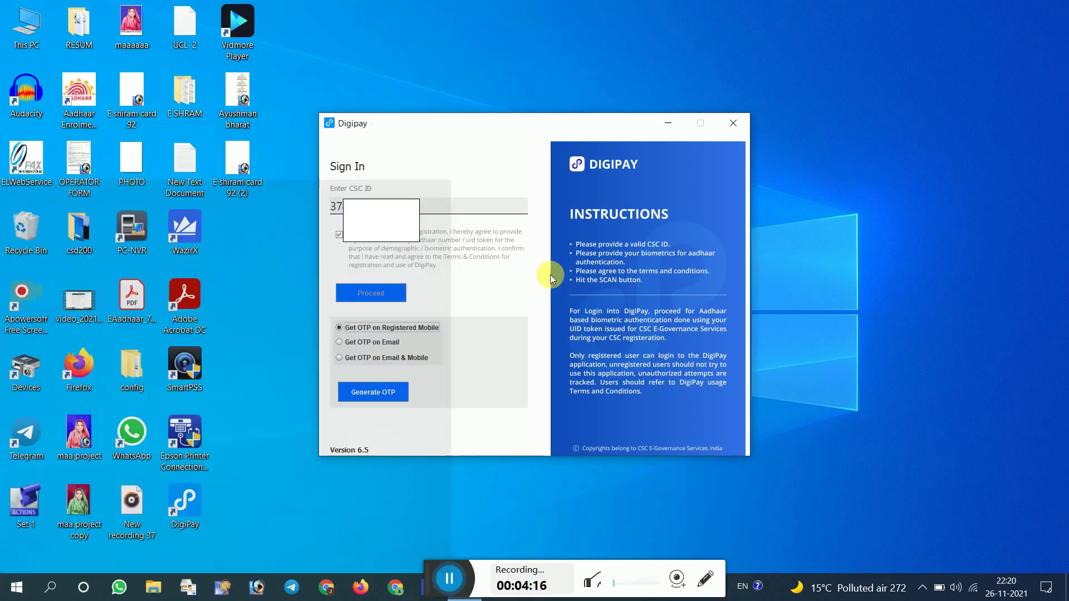
# Generate an OTP to the registered mobile, enter the received code, and verify it.
pyautogui.click(370, 390)
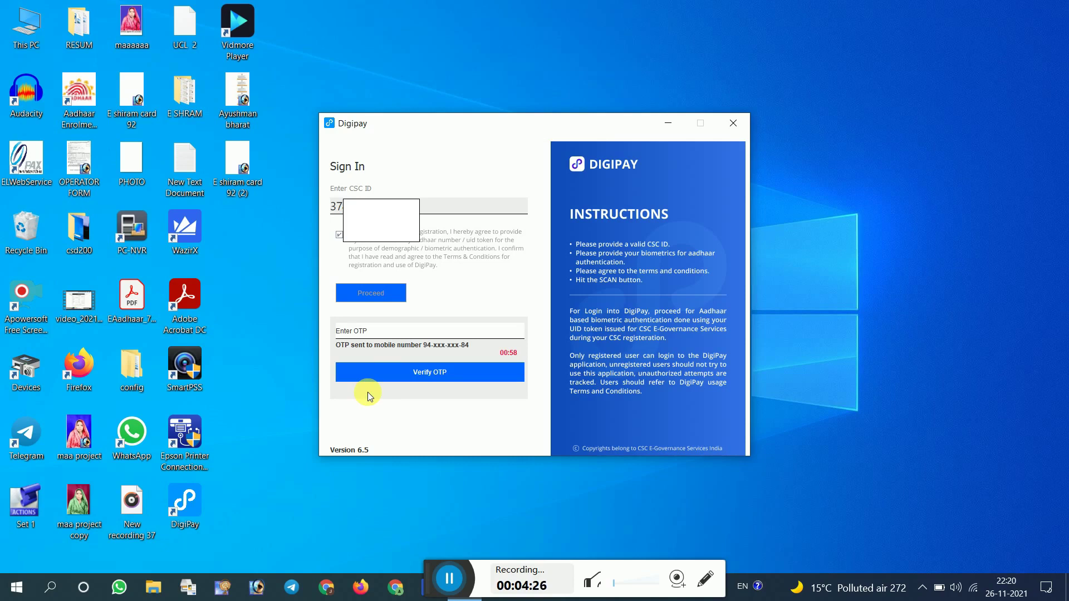
pyautogui.click(385, 334)
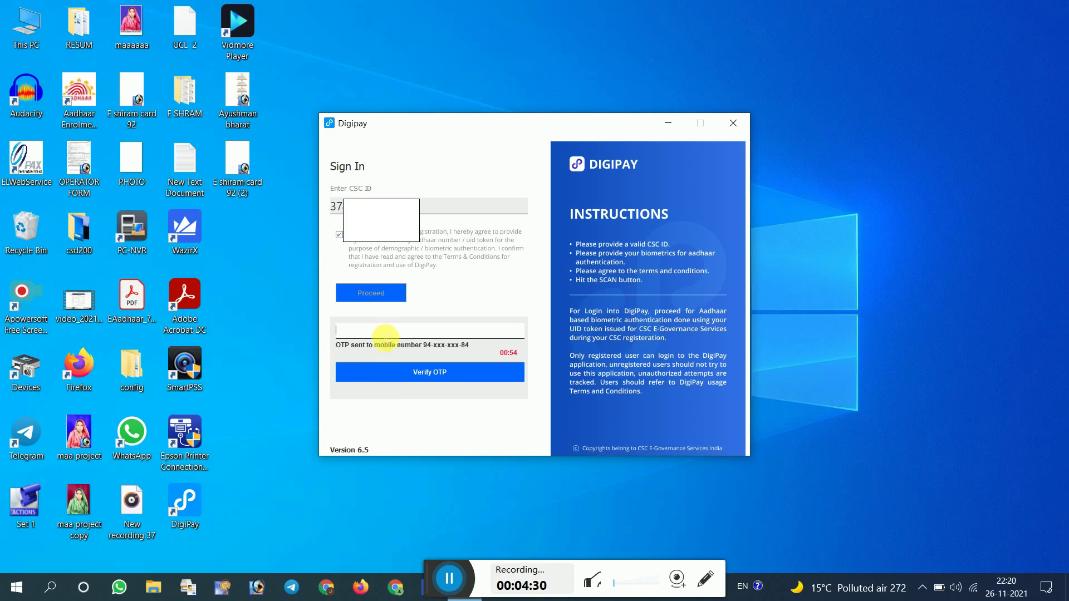
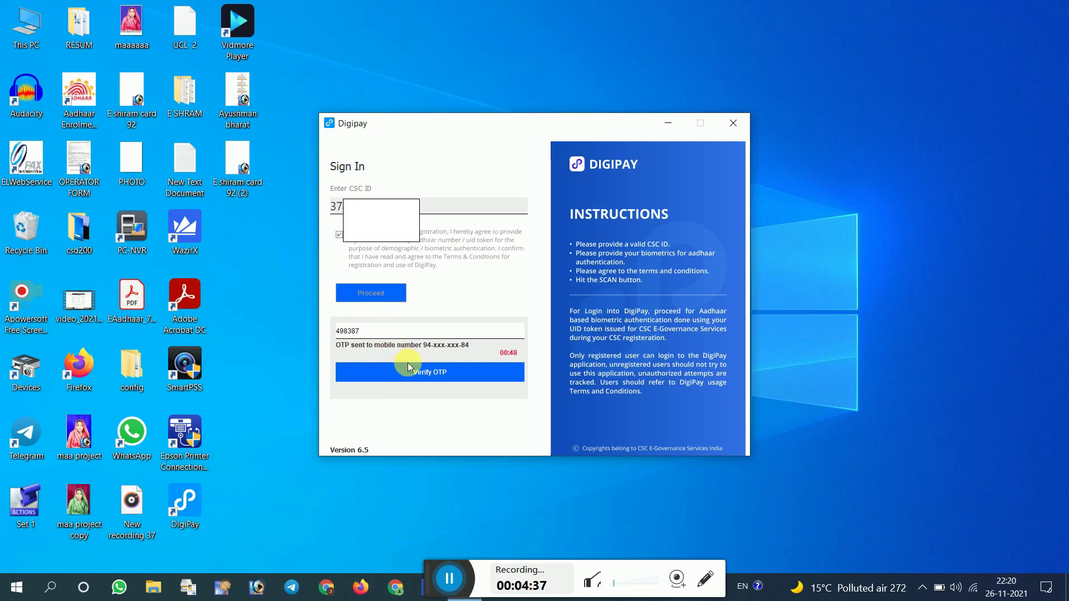
pyautogui.click(409, 370)
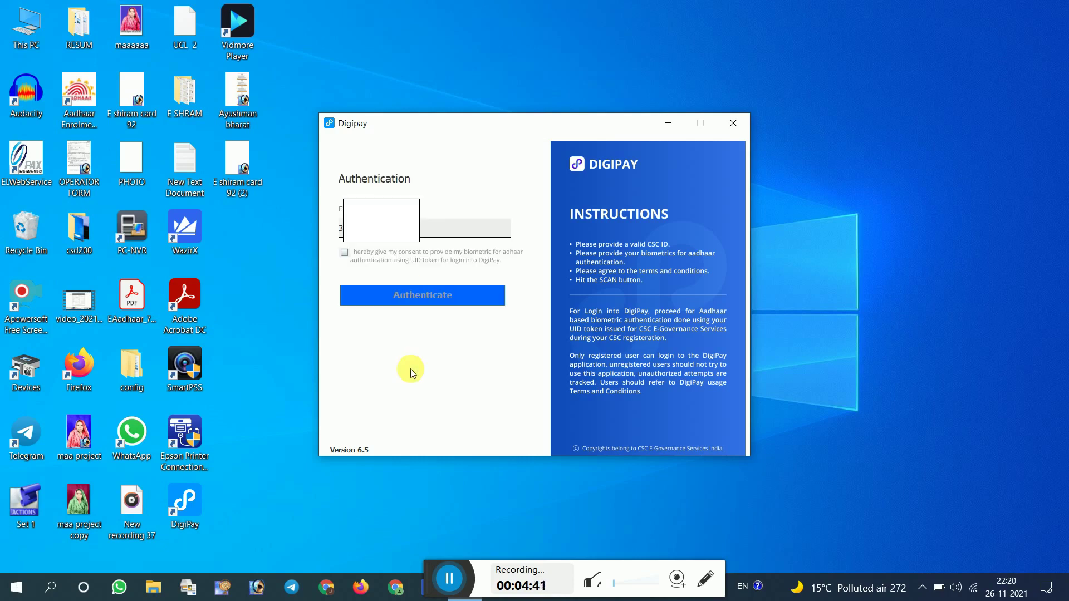
# Consent to biometric login in DigiPay, then open the Windows Services console through a 'serv' search.
pyautogui.click(374, 265)
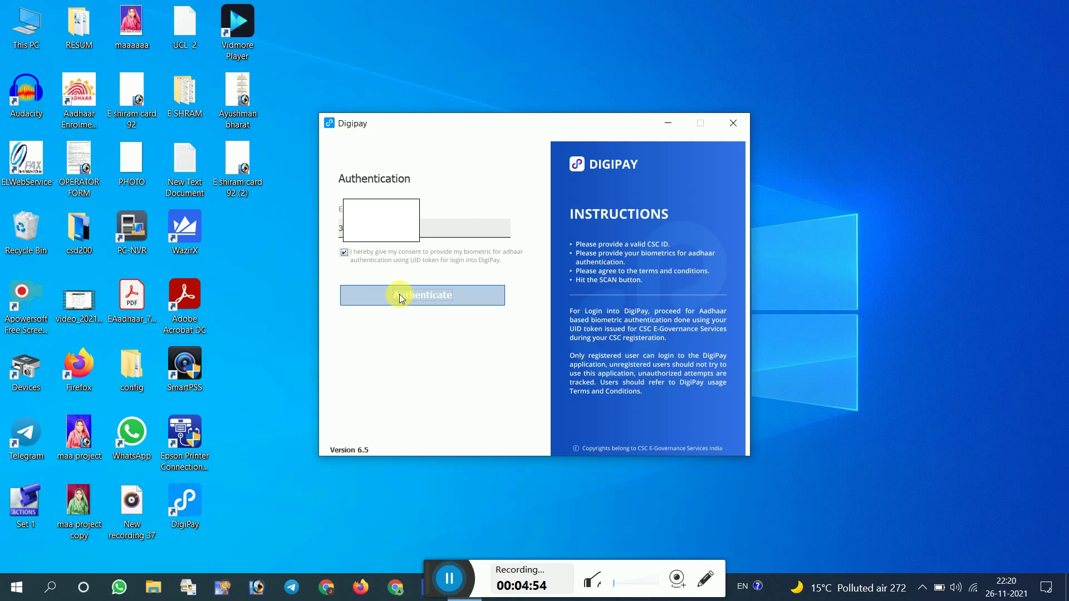
pyautogui.click(7, 594)
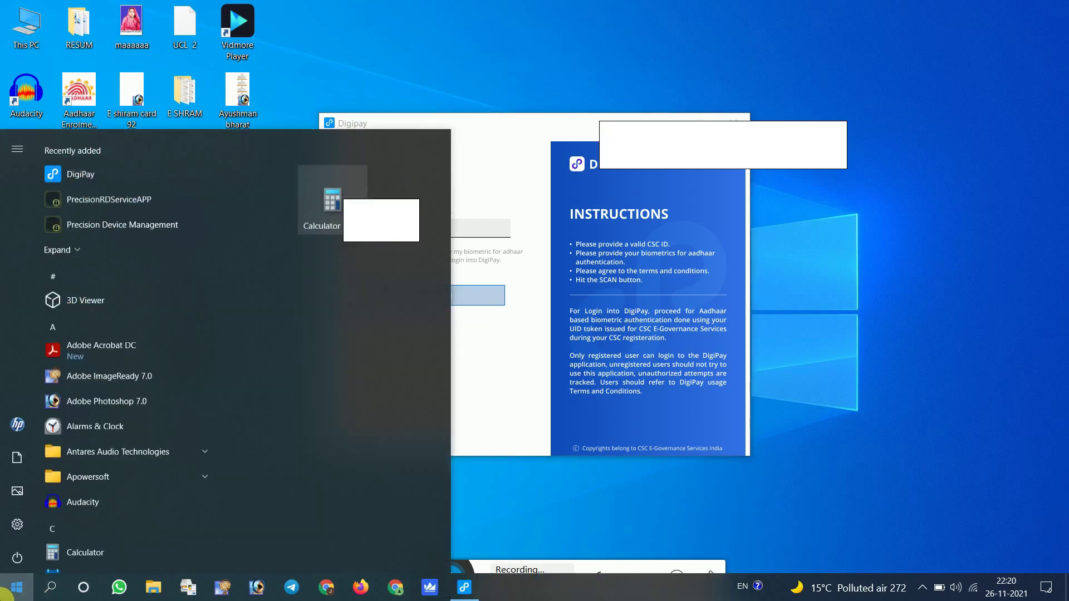
pyautogui.write('serv')
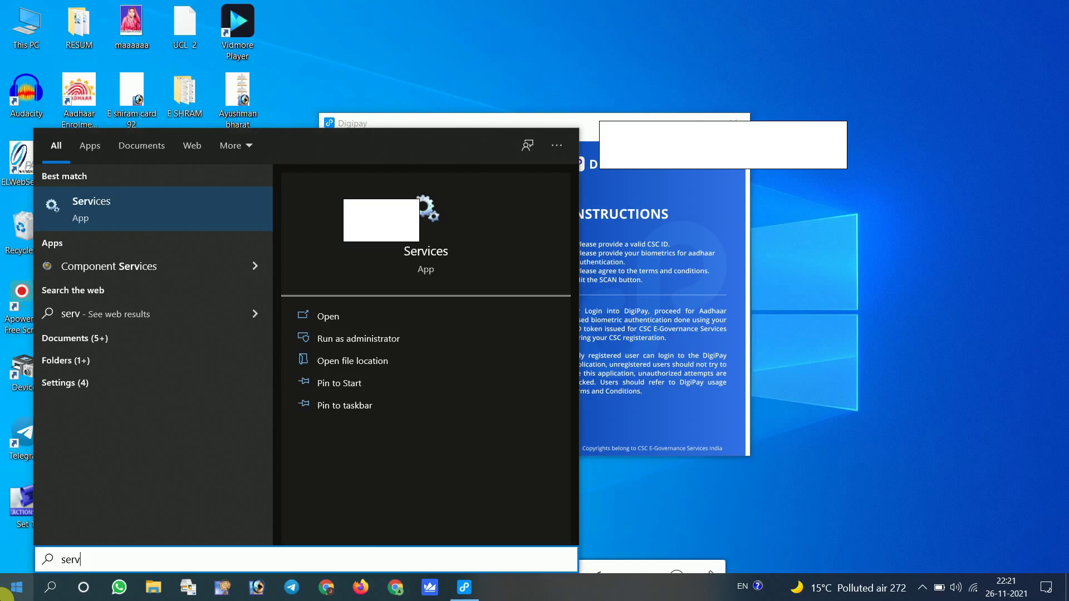
pyautogui.click(6, 596)
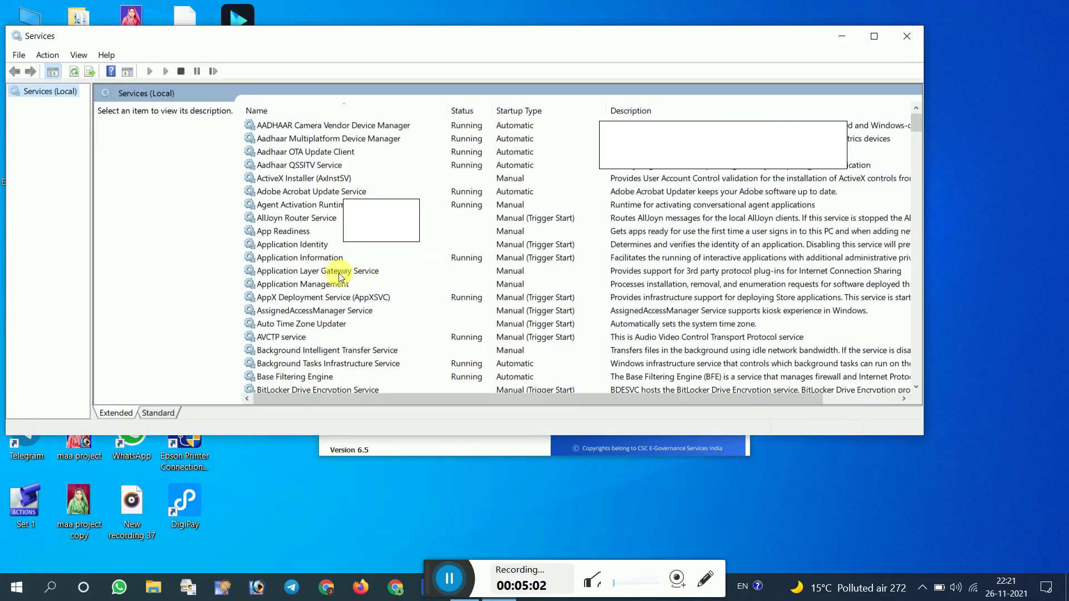
pyautogui.click(271, 260)
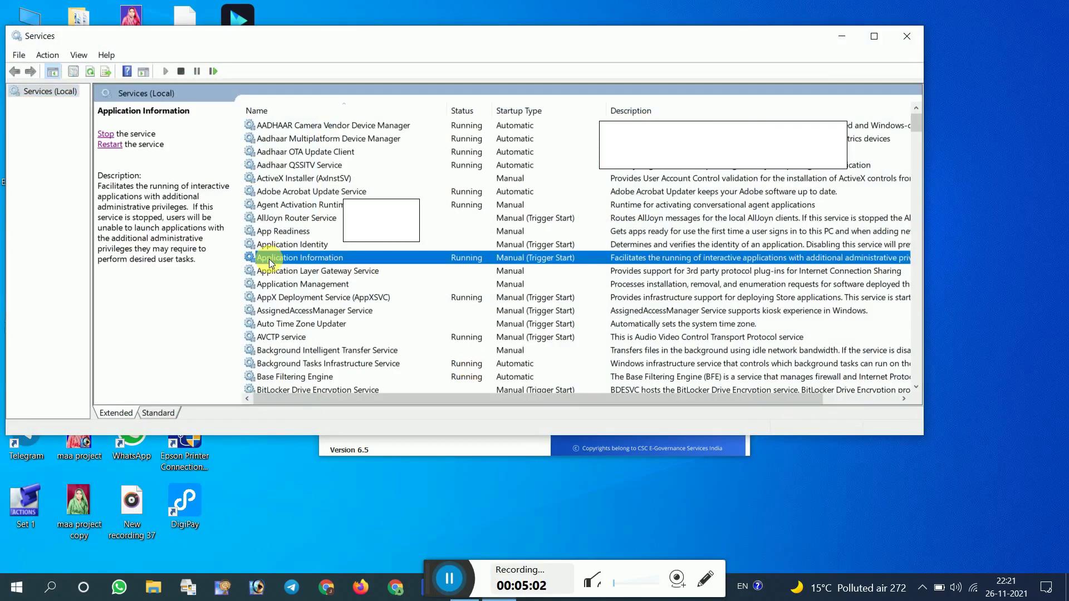
# Select PrecisionBiometricService in the Services list, then minimize the Services window to reveal DigiPay.
pyautogui.press('p')
pyautogui.press('r')
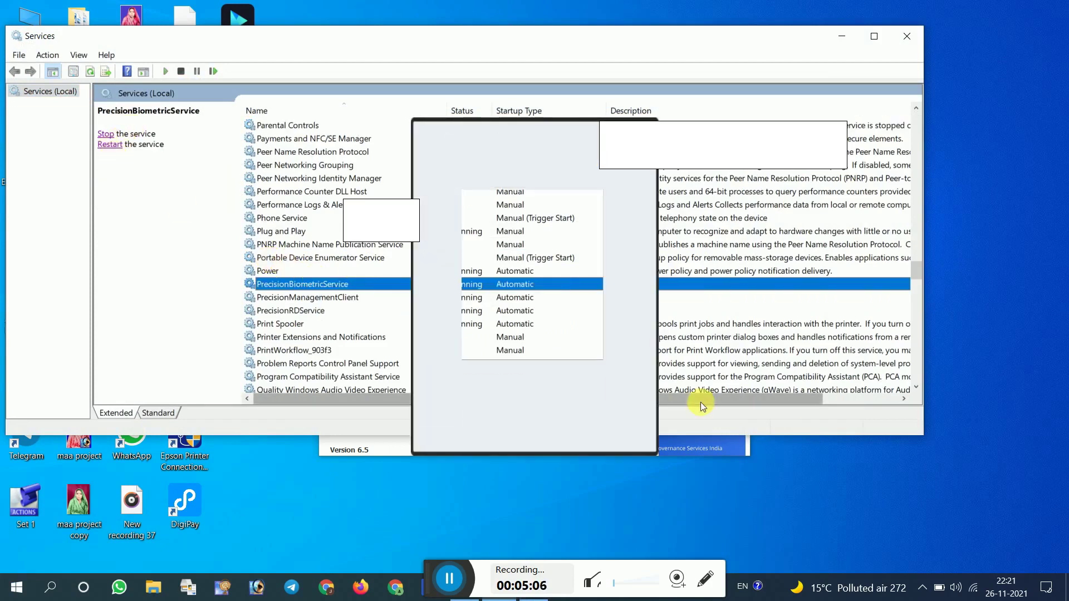
pyautogui.click(840, 36)
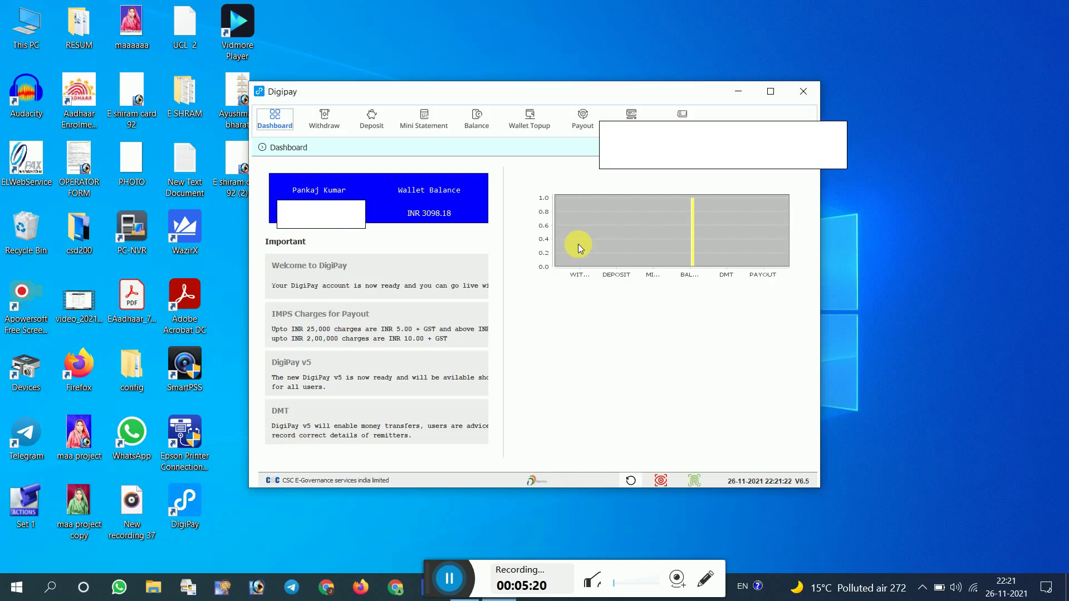
# Maximize DigiPay, check the iris and fingerprint status icons, then minimize DigiPay.
pyautogui.click(770, 91)
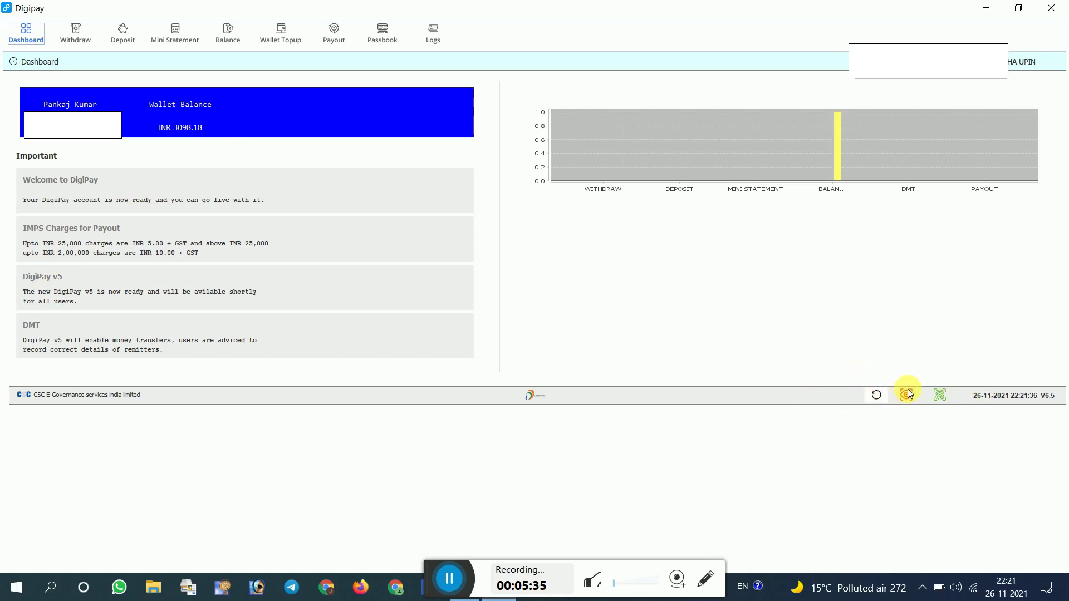
pyautogui.moveTo(908, 401)
pyautogui.moveTo(943, 398)
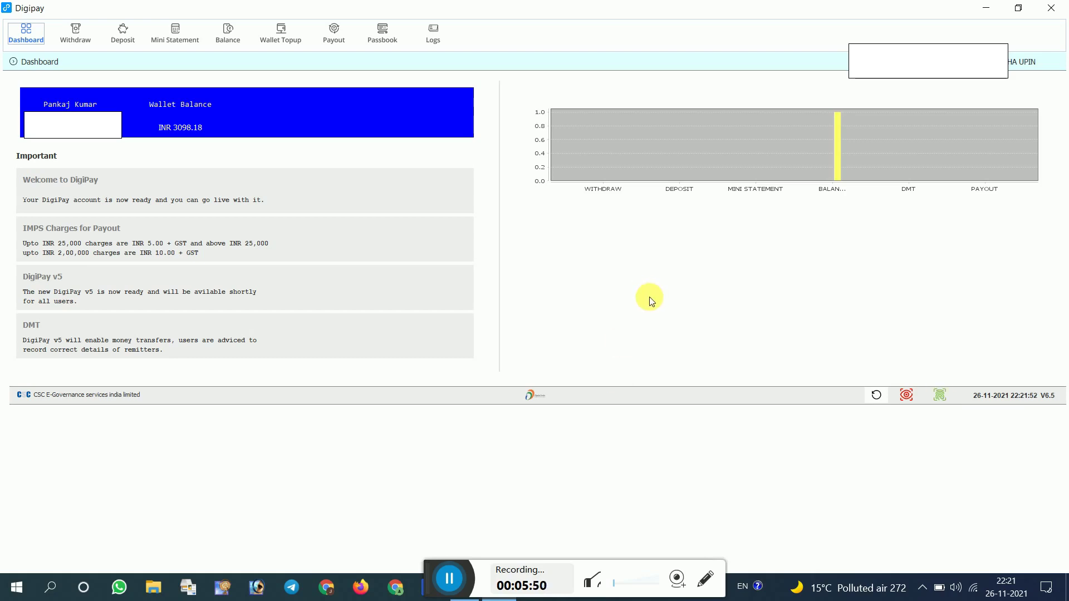
pyautogui.click(985, 10)
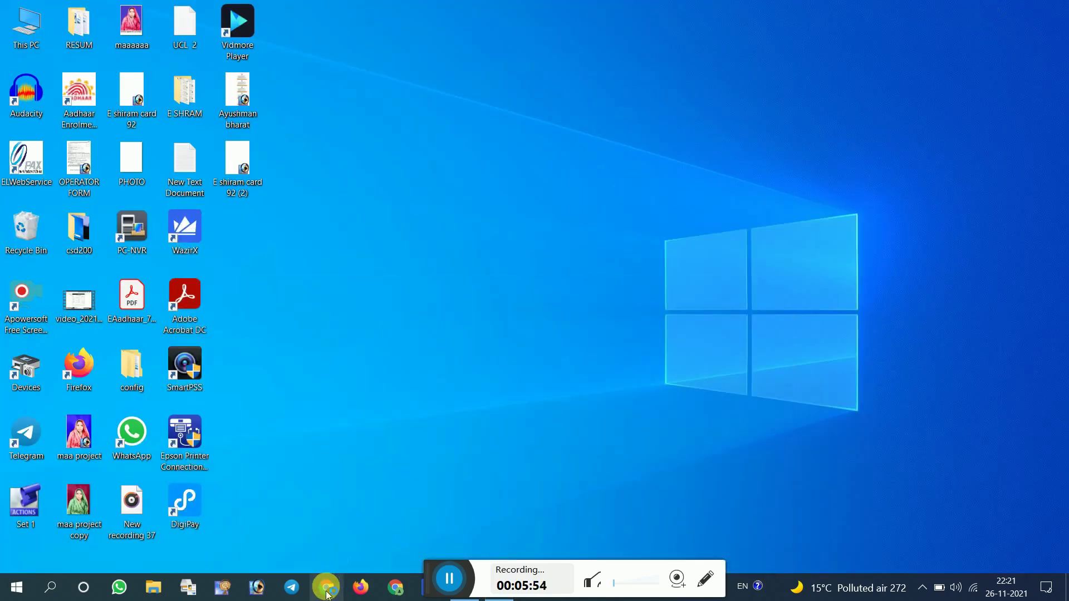
# Open the CSC > E SHRAM bookmark in Chrome and reach the CSC dashboard via Registration Through CSC.
pyautogui.click(327, 588)
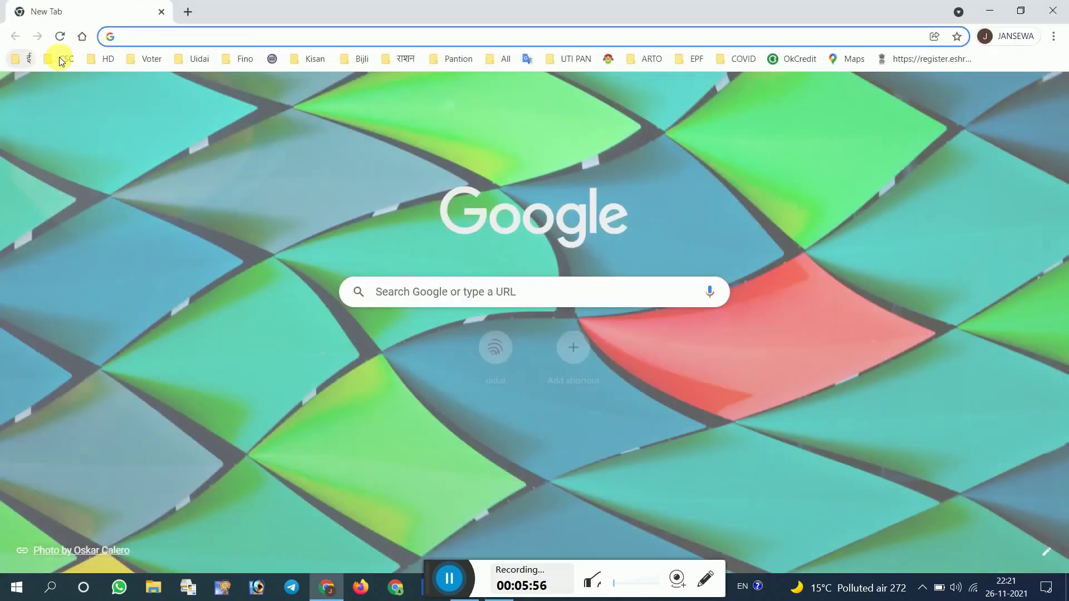
pyautogui.click(60, 58)
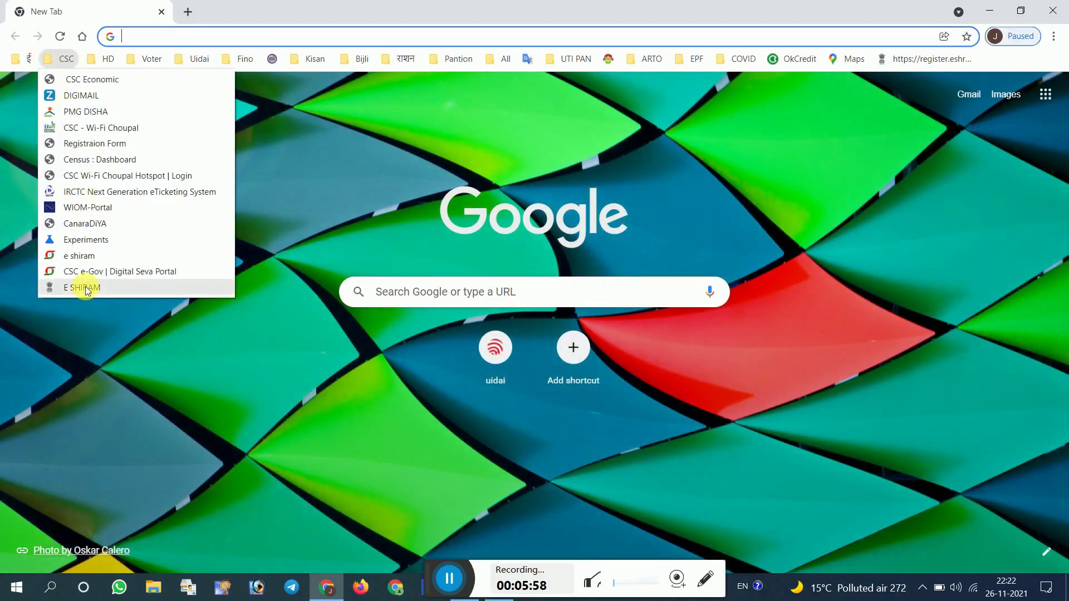
pyautogui.click(86, 287)
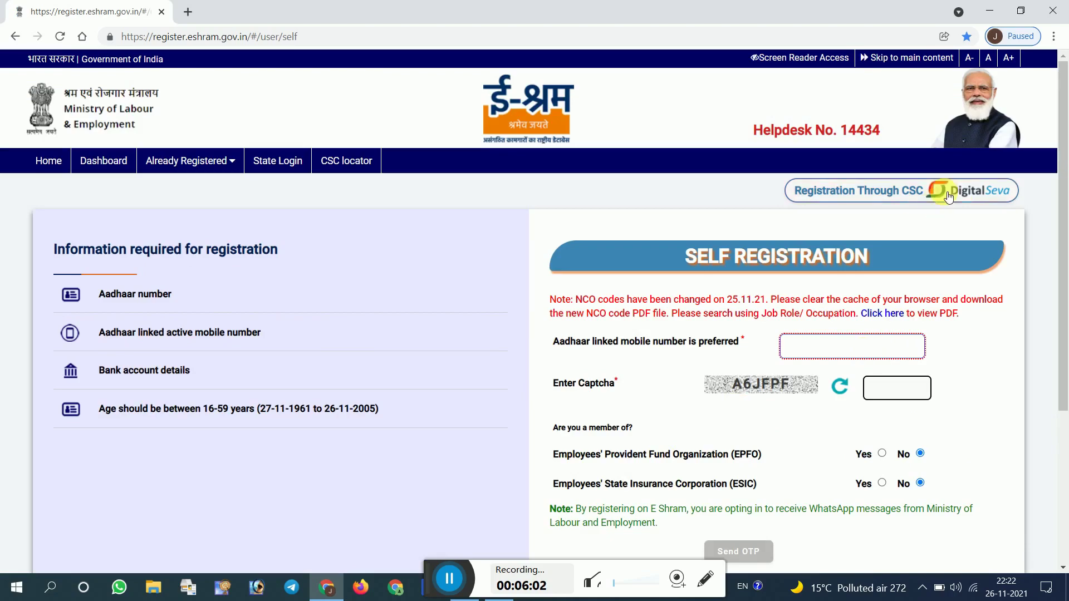
pyautogui.click(984, 196)
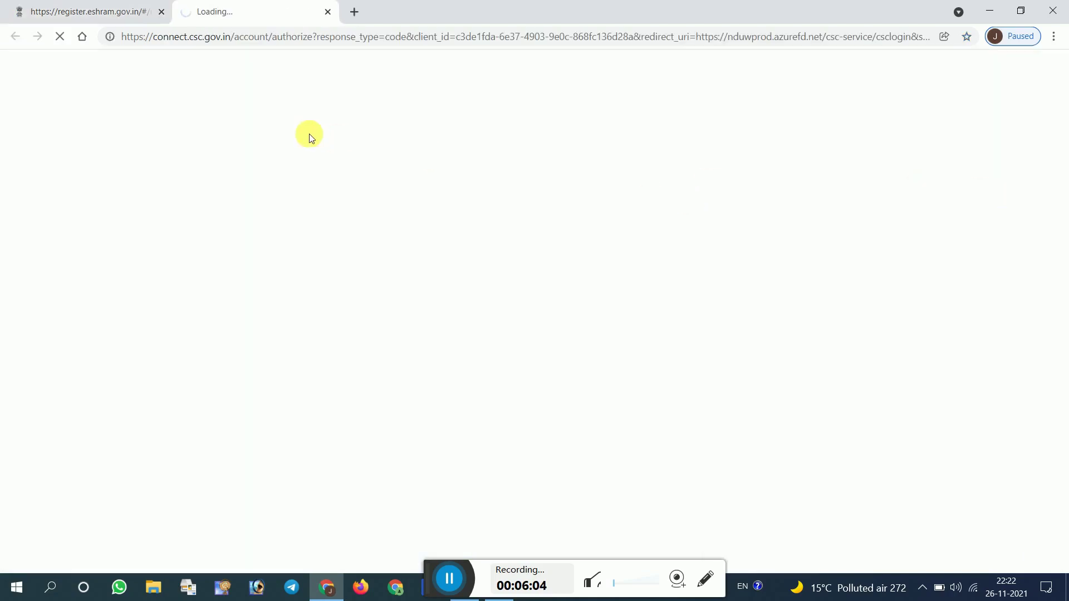
pyautogui.click(47, 6)
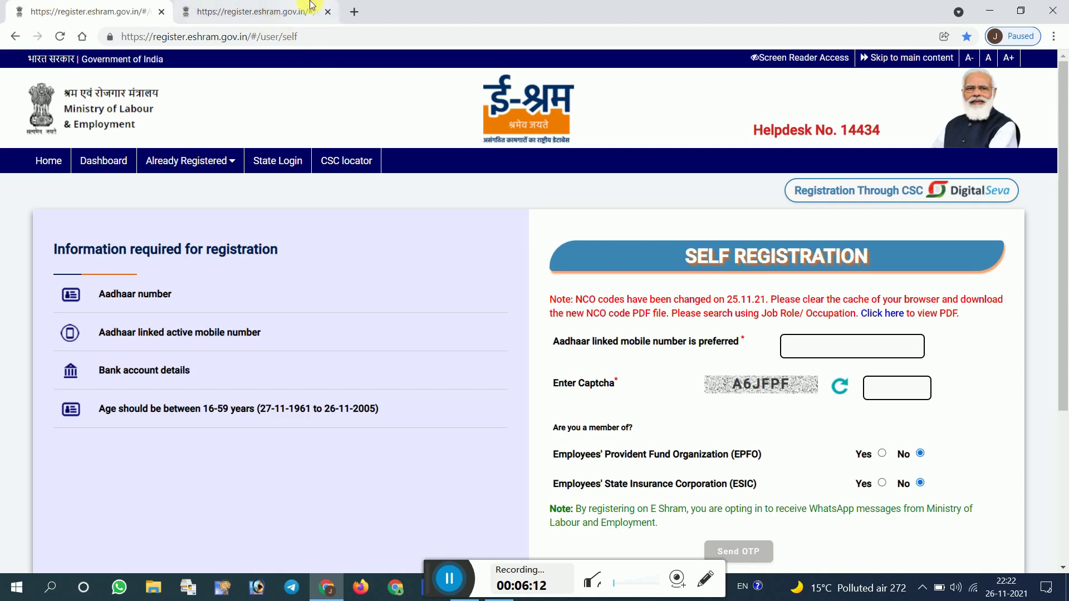
pyautogui.click(290, 11)
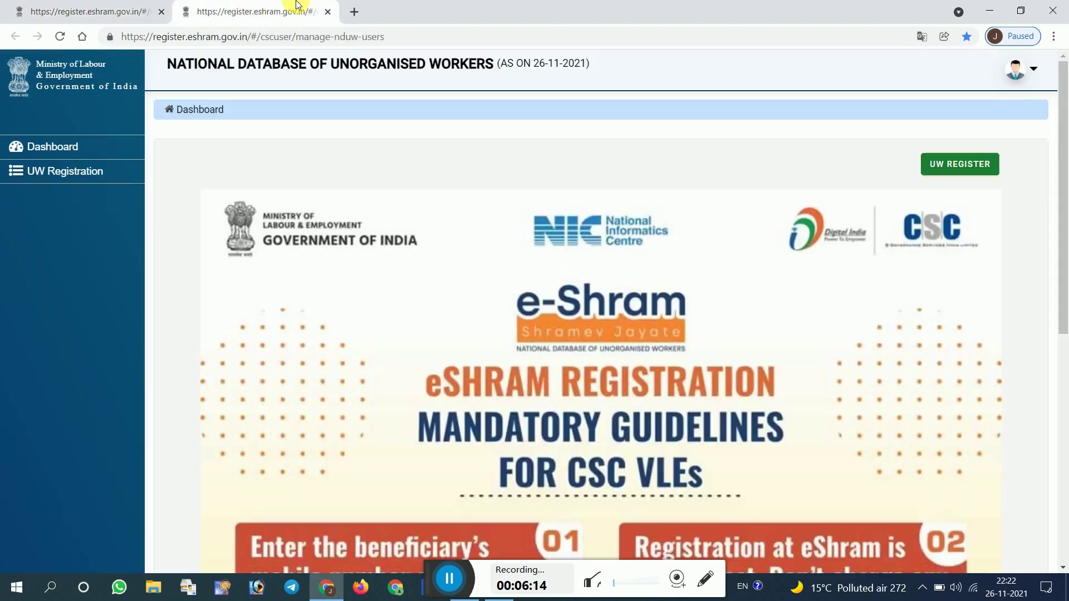
# Open the UW REGISTER form and enter the beneficiary's mobile number.
pyautogui.click(949, 167)
pyautogui.click(587, 281)
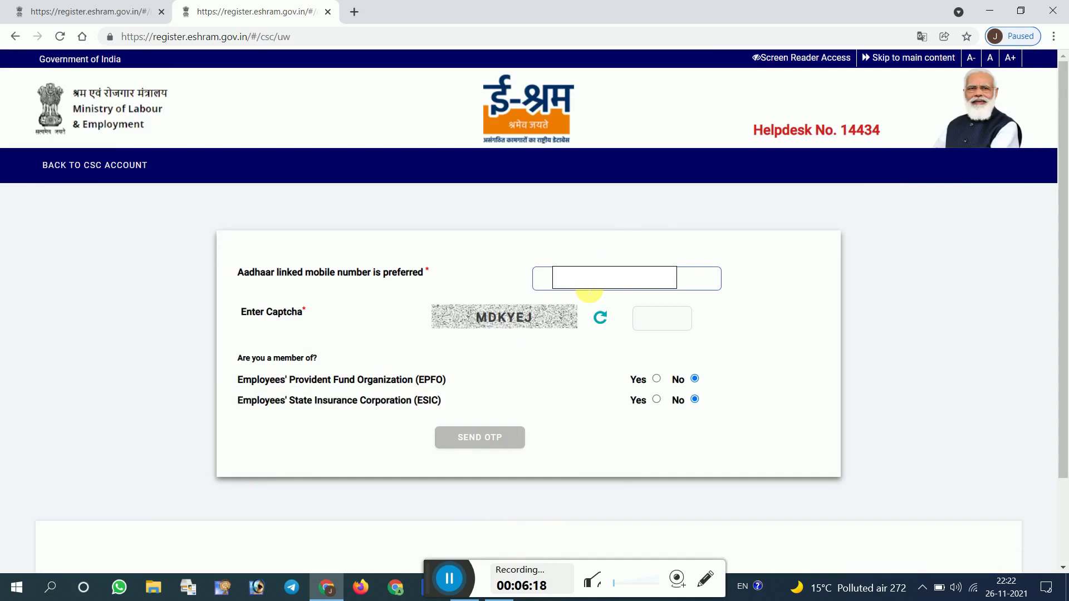
pyautogui.write('93')
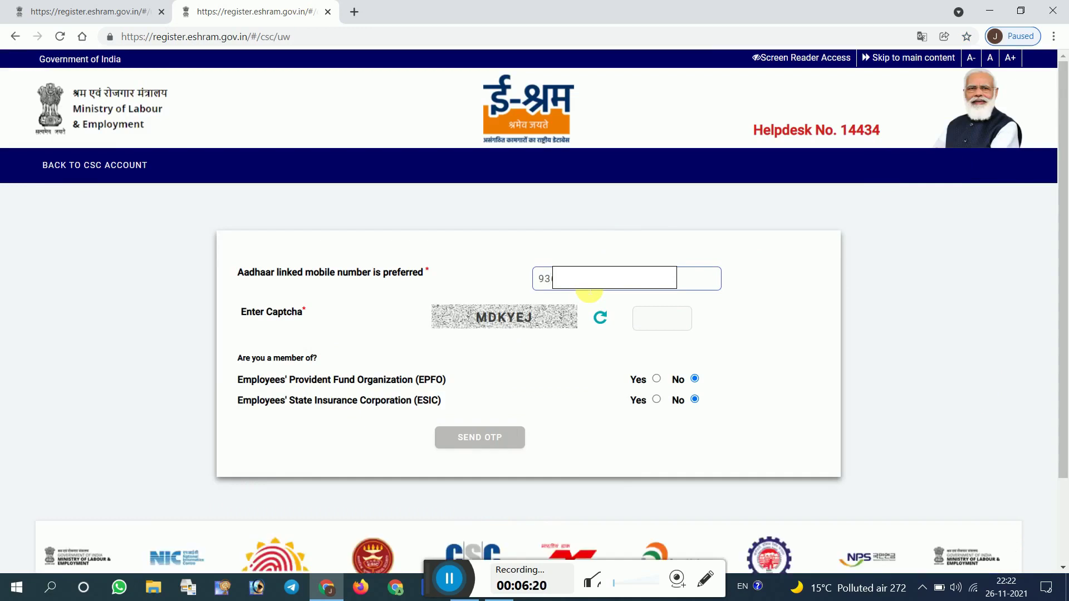
pyautogui.press('BackSpace')
pyautogui.press('BackSpace')
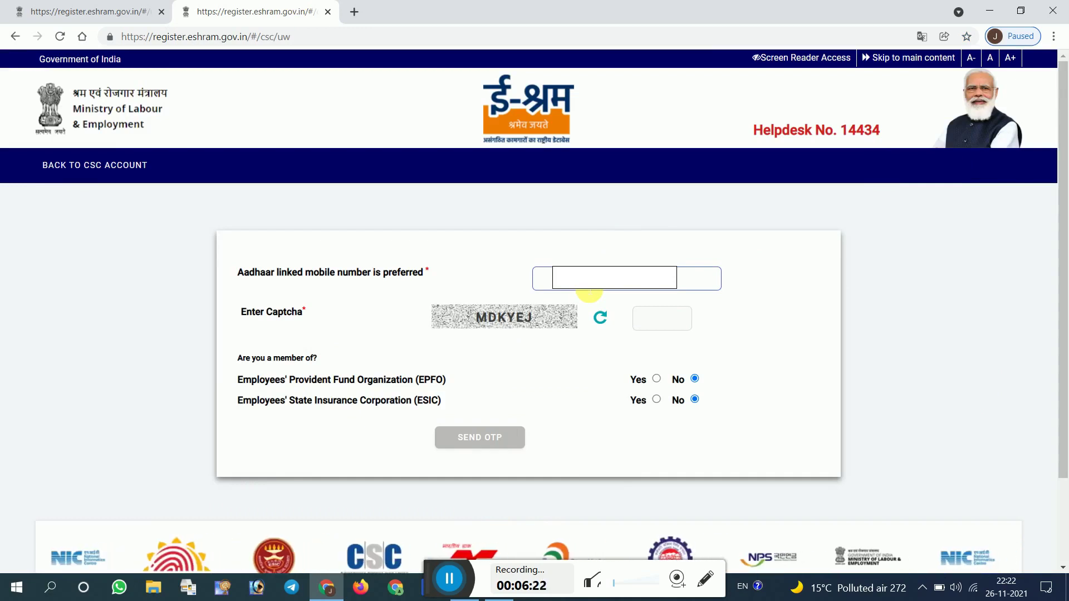
pyautogui.write('97')
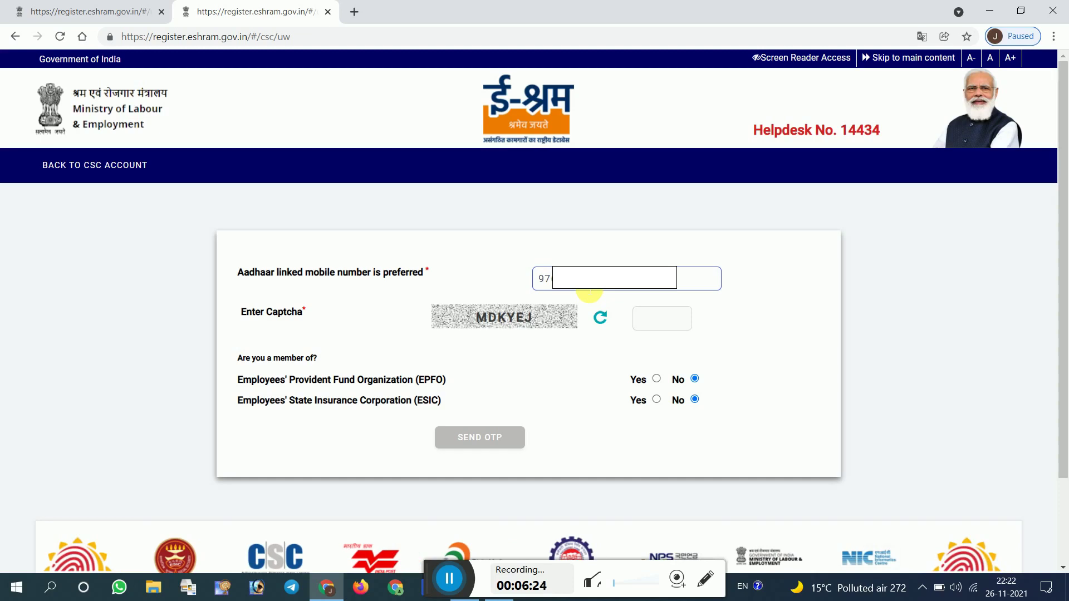
# Fill in the displayed captcha and request an OTP for the mobile number.
pyautogui.press('Tab')
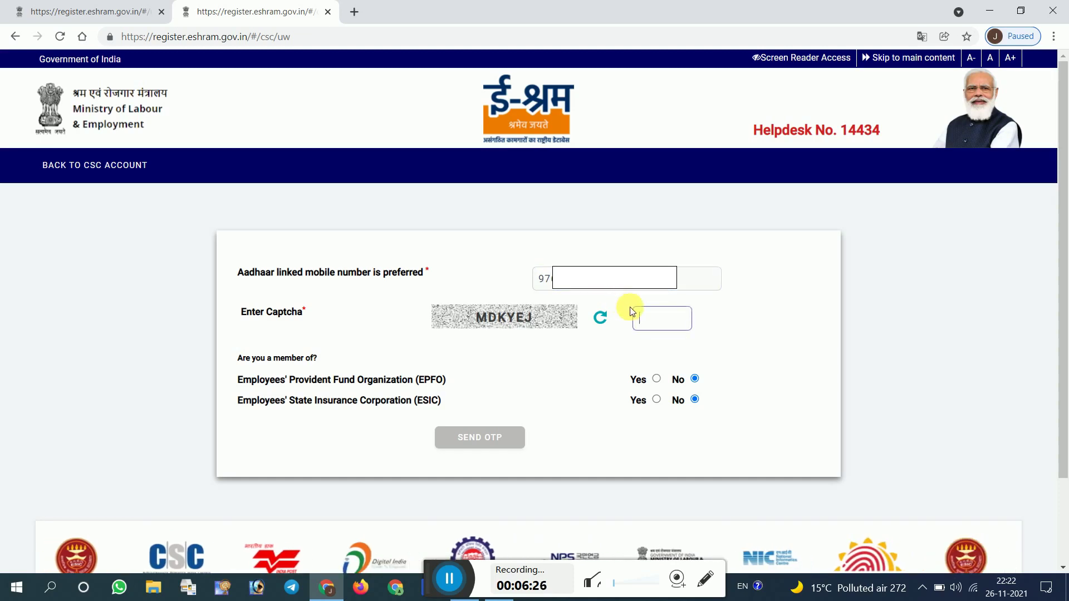
pyautogui.write('md')
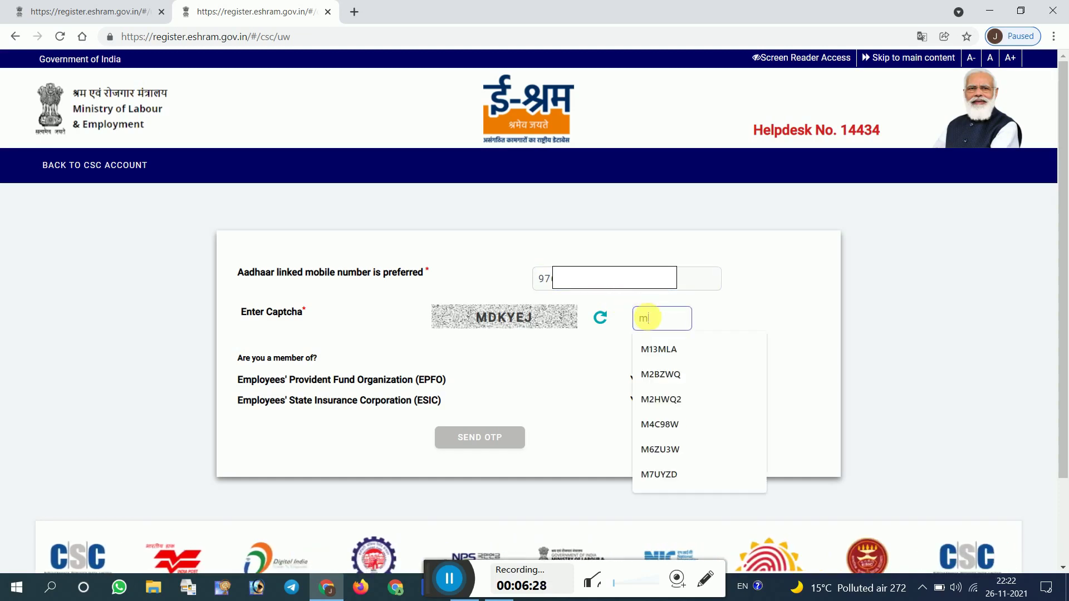
pyautogui.press('BackSpace')
pyautogui.press('BackSpace')
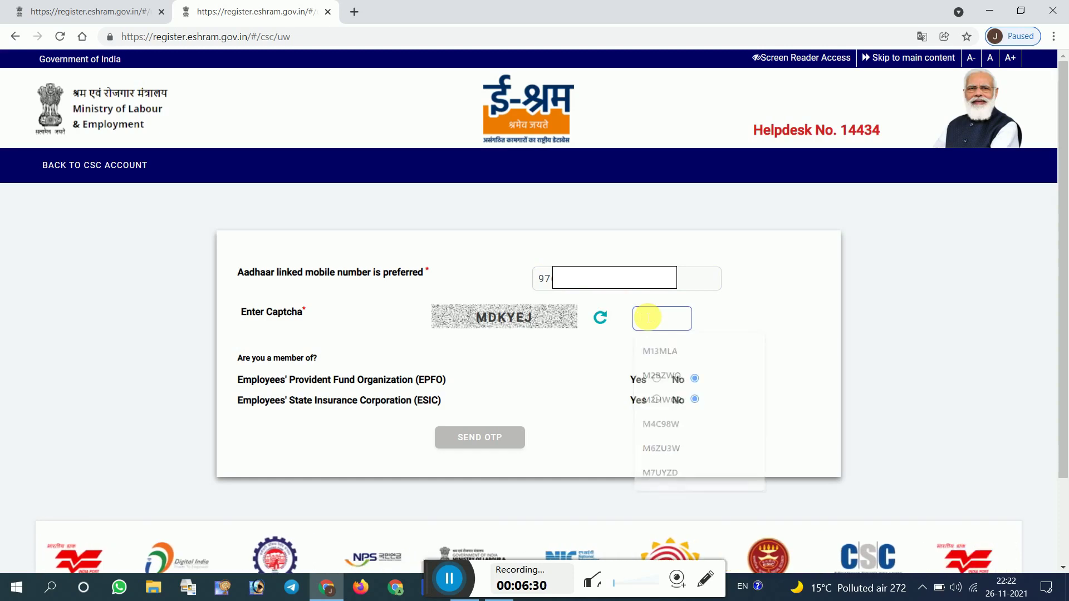
pyautogui.write('MD')
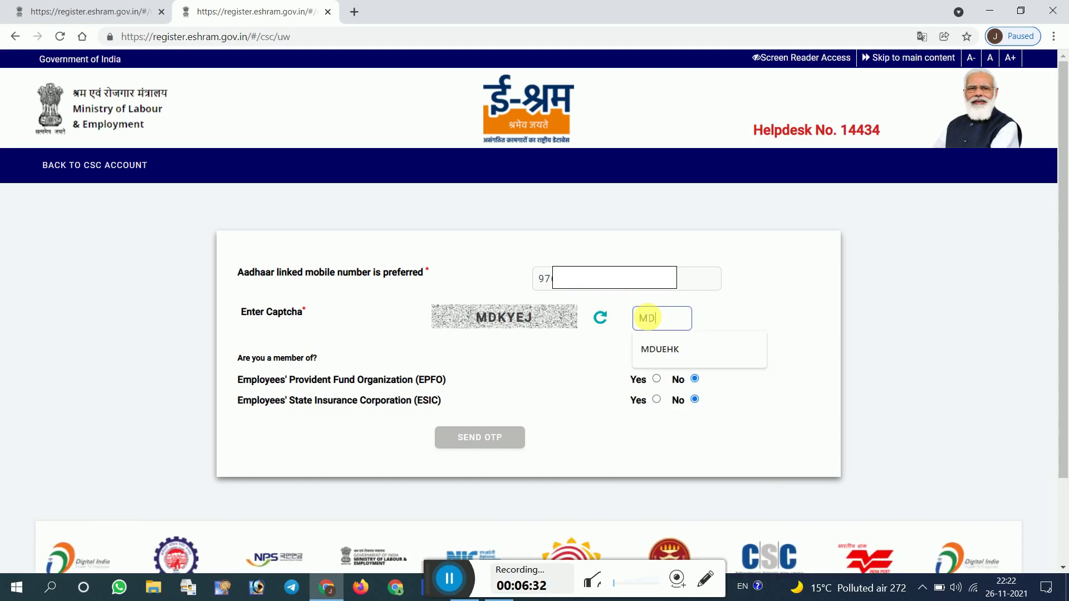
pyautogui.write('KY')
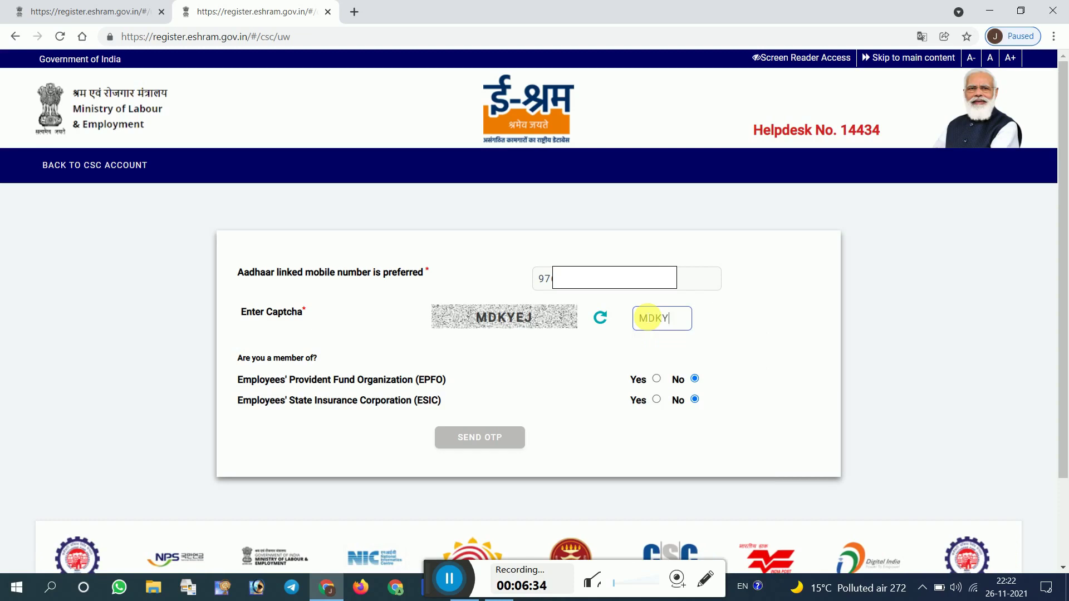
pyautogui.write('EJ')
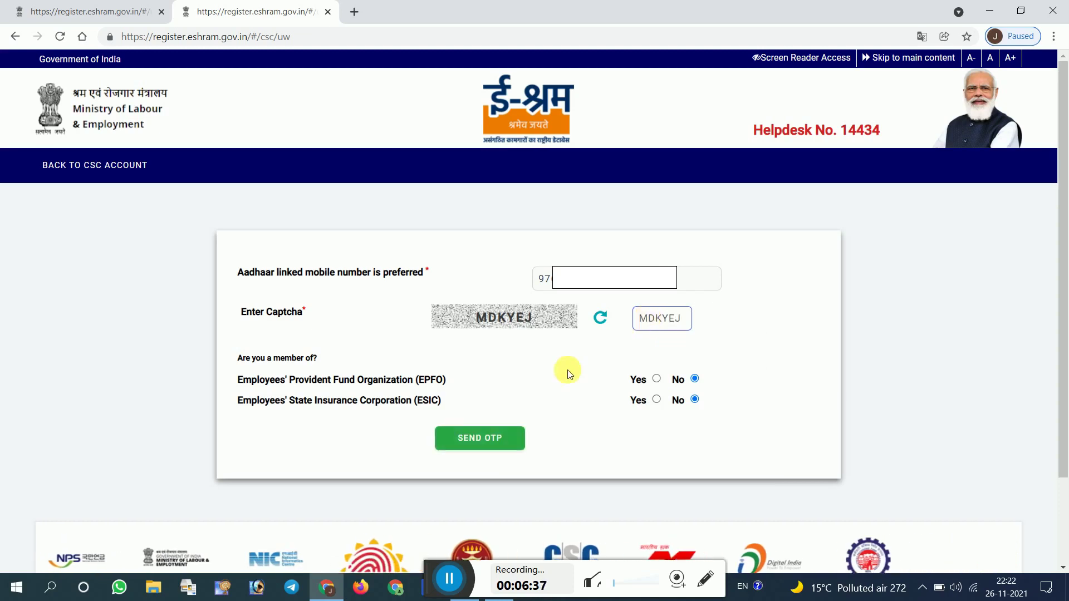
pyautogui.click(487, 440)
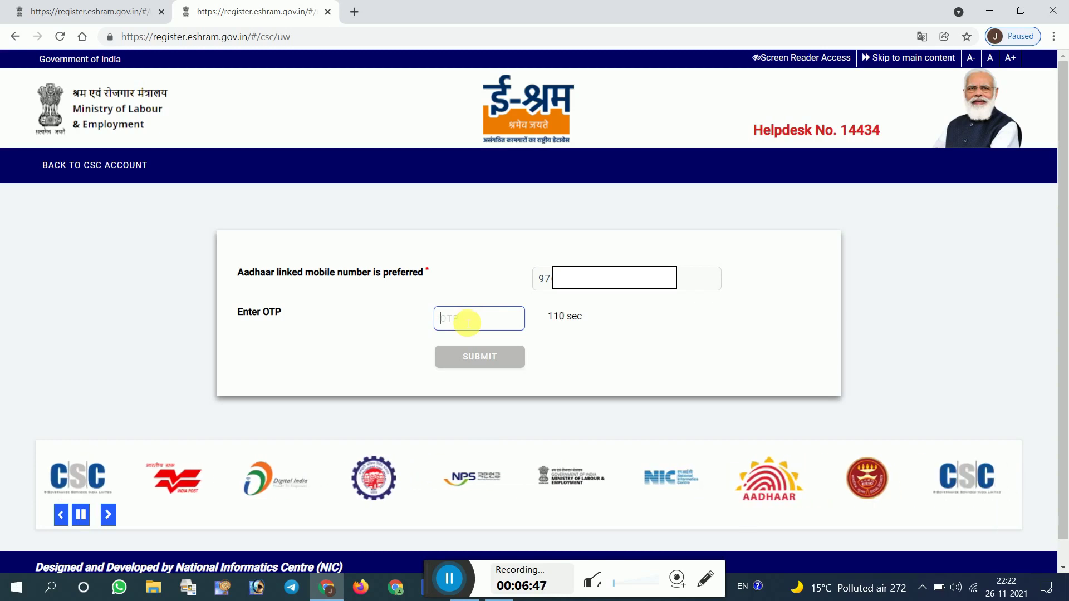
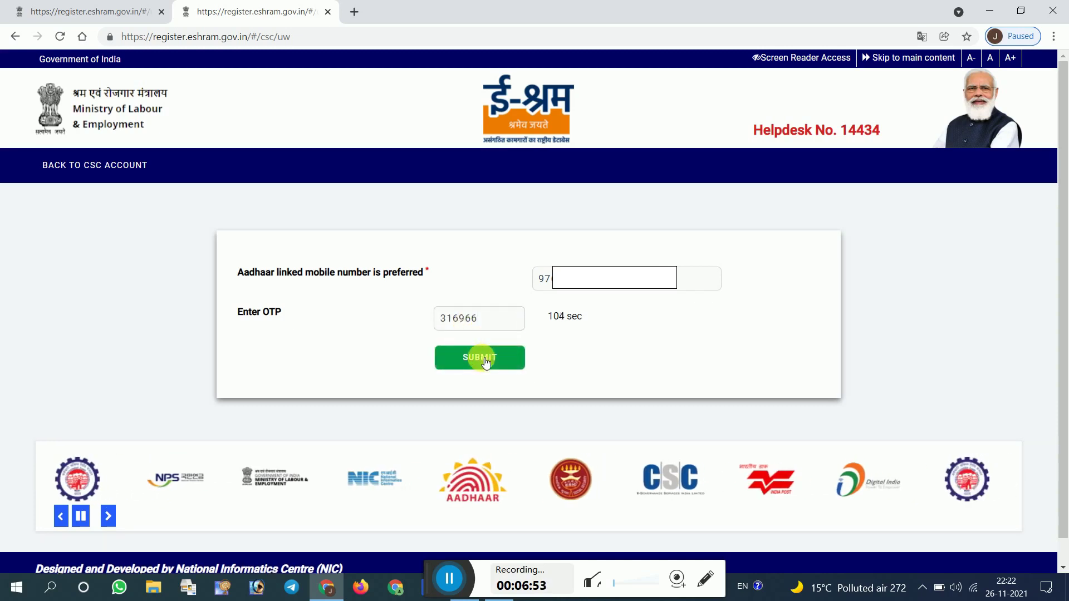
# Enter the six-digit OTP received on the mobile and submit it for verification.
pyautogui.click(481, 357)
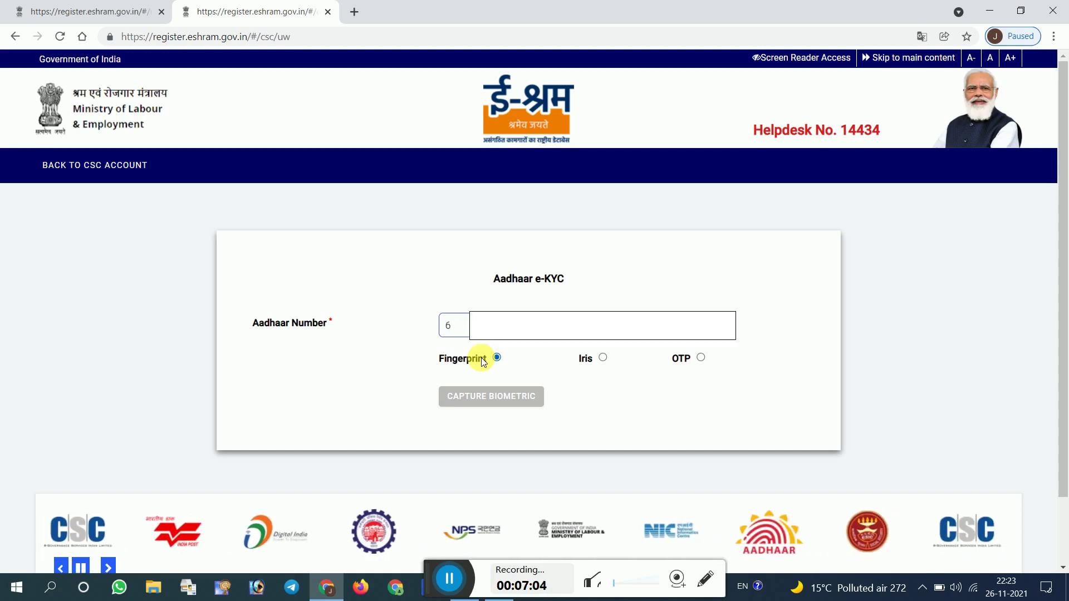
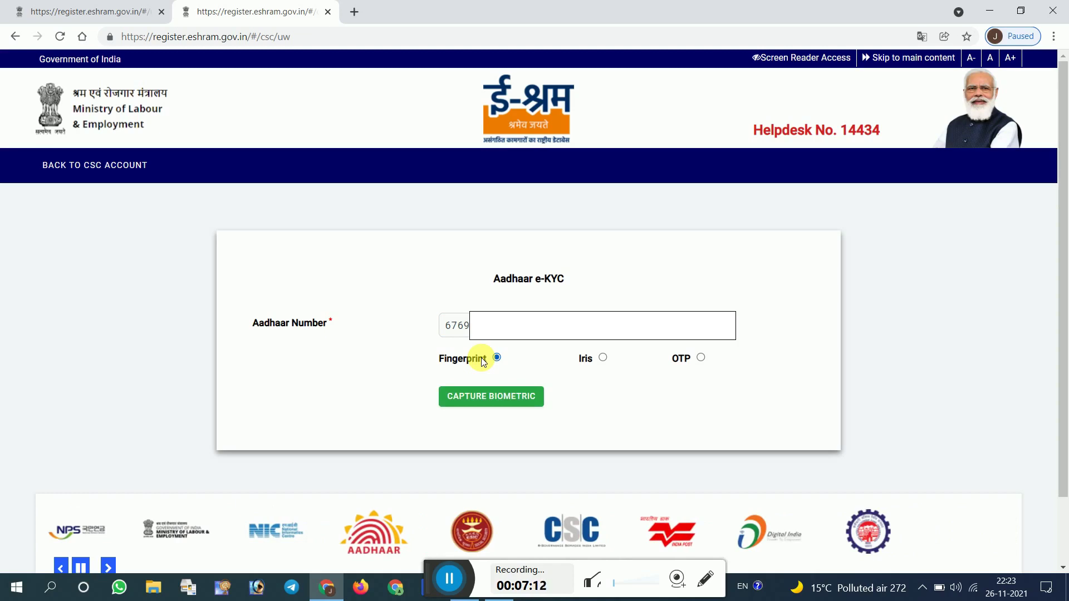
# Enter the worker's Aadhaar number, reset and re-enter it, then capture the fingerprint and validate.
pyautogui.click(500, 396)
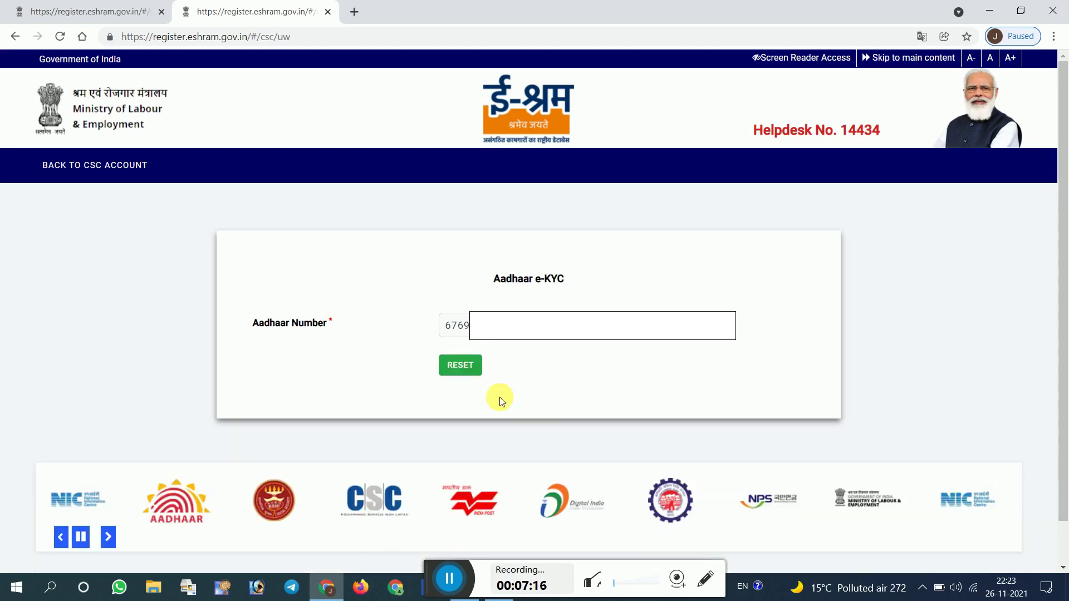
pyautogui.click(457, 373)
pyautogui.click(488, 334)
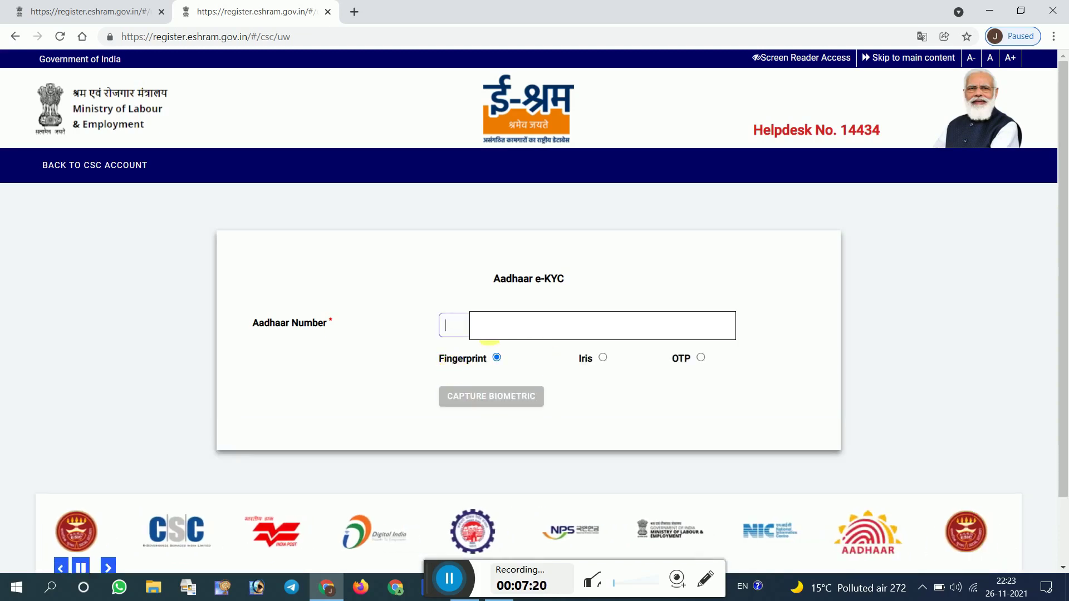
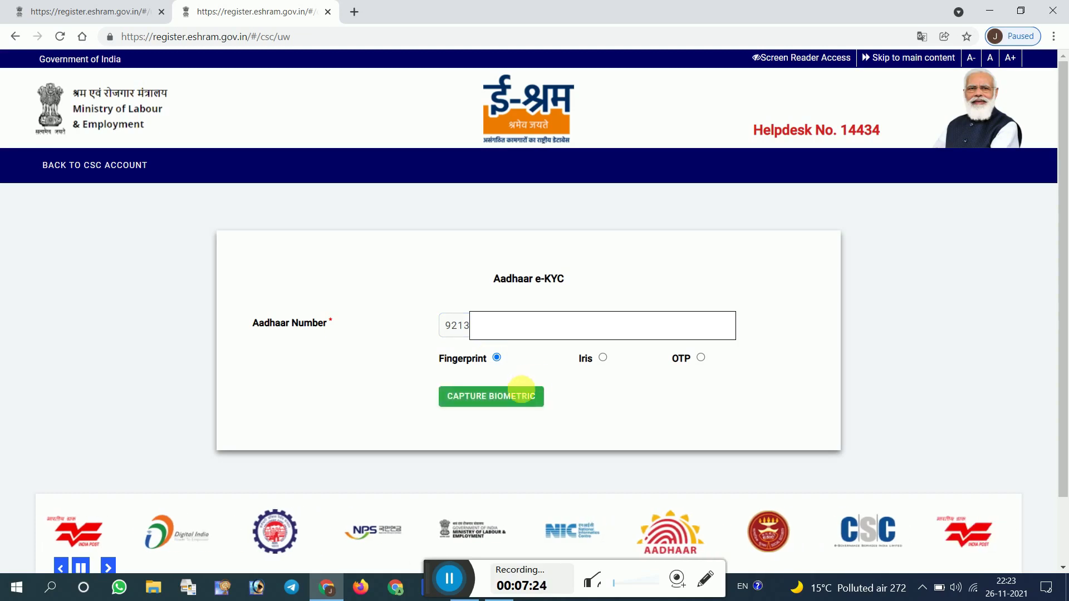
pyautogui.click(521, 394)
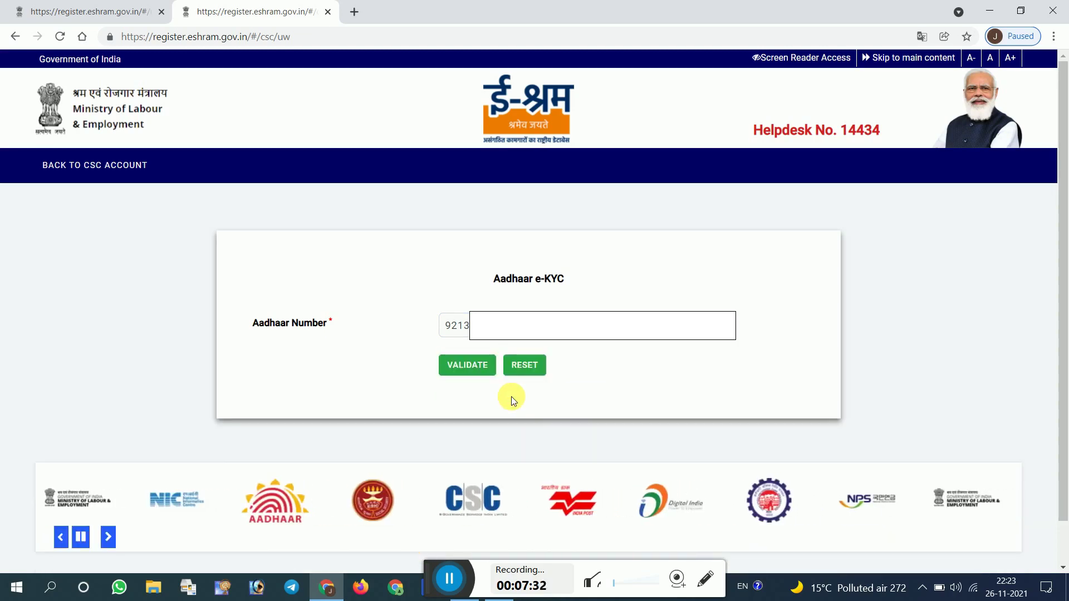
pyautogui.click(530, 356)
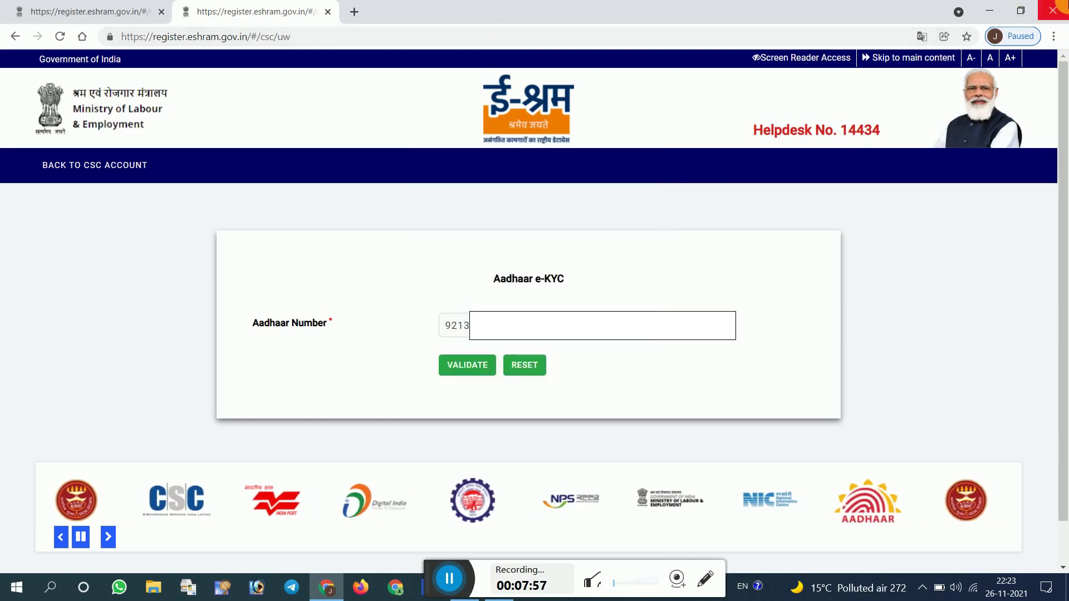
# In a new tab, open the Fino > B2B Portal for Agents bookmark.
pyautogui.click(355, 12)
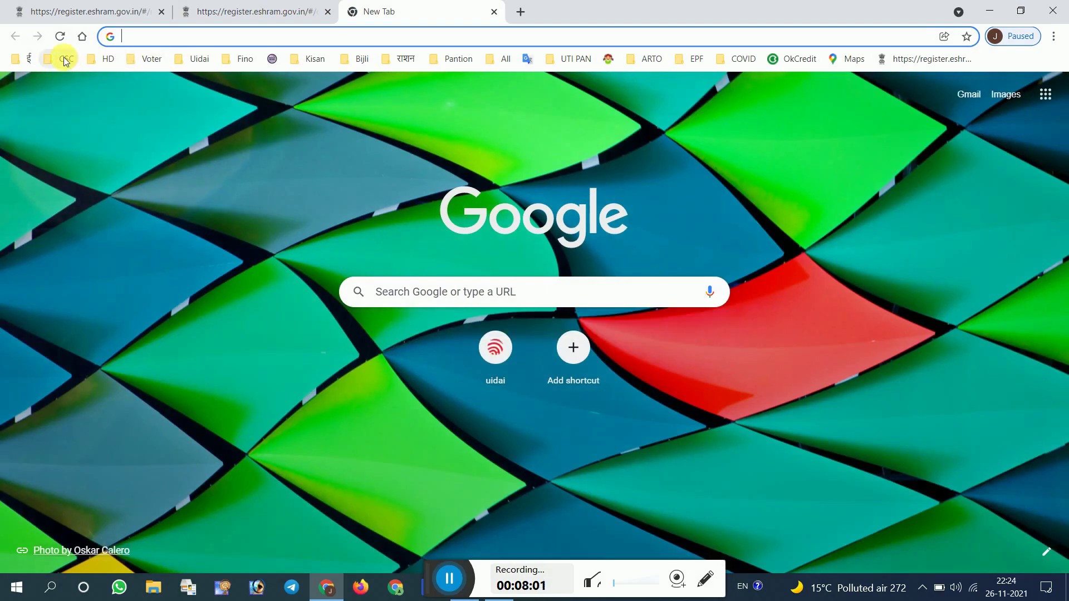
pyautogui.click(65, 58)
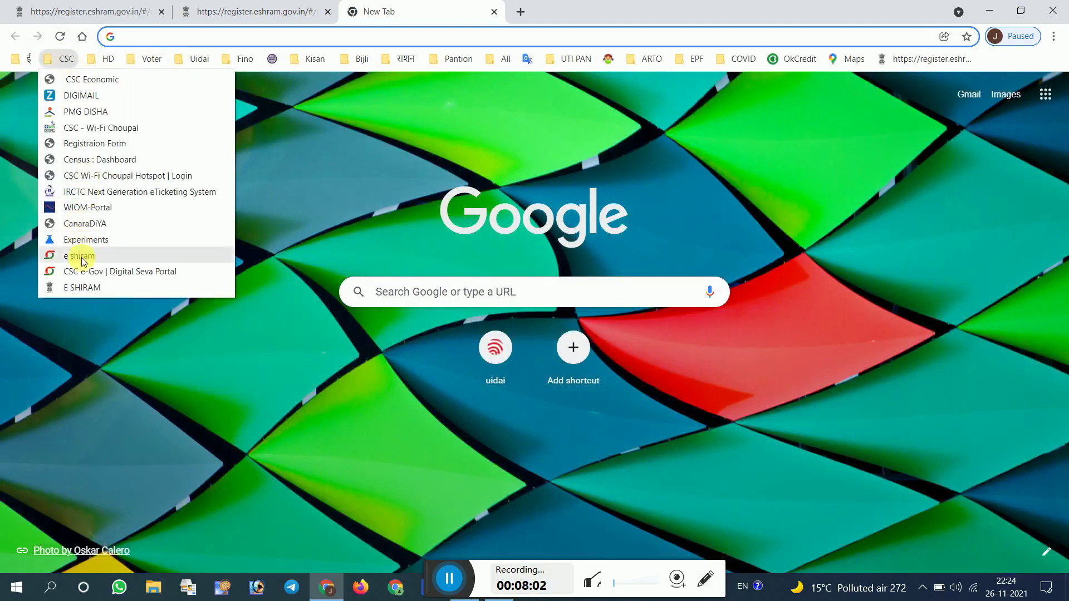
pyautogui.moveTo(103, 59)
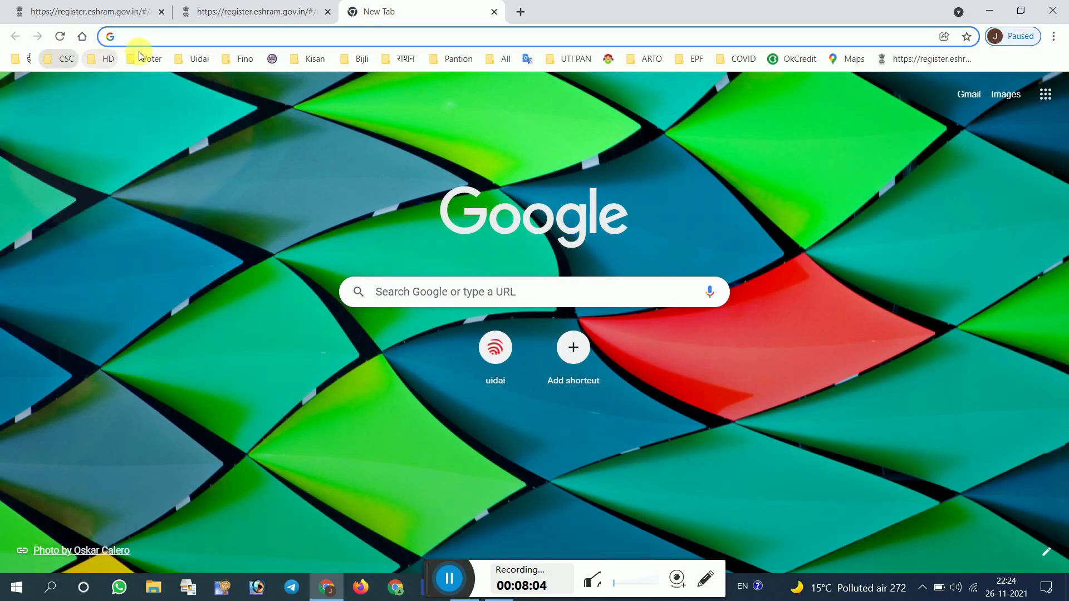
pyautogui.moveTo(245, 60)
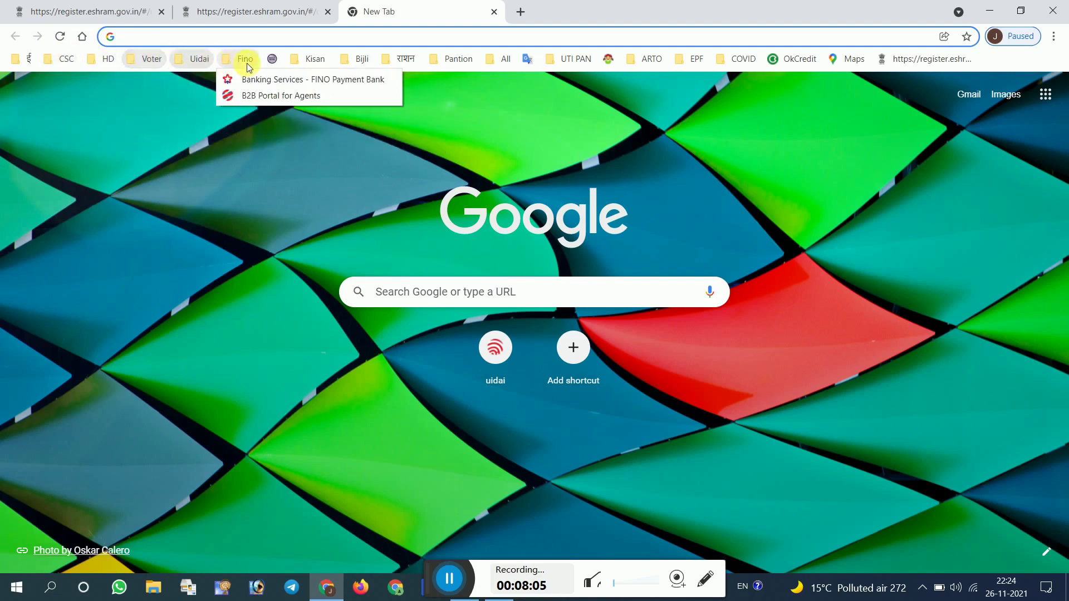
pyautogui.click(239, 95)
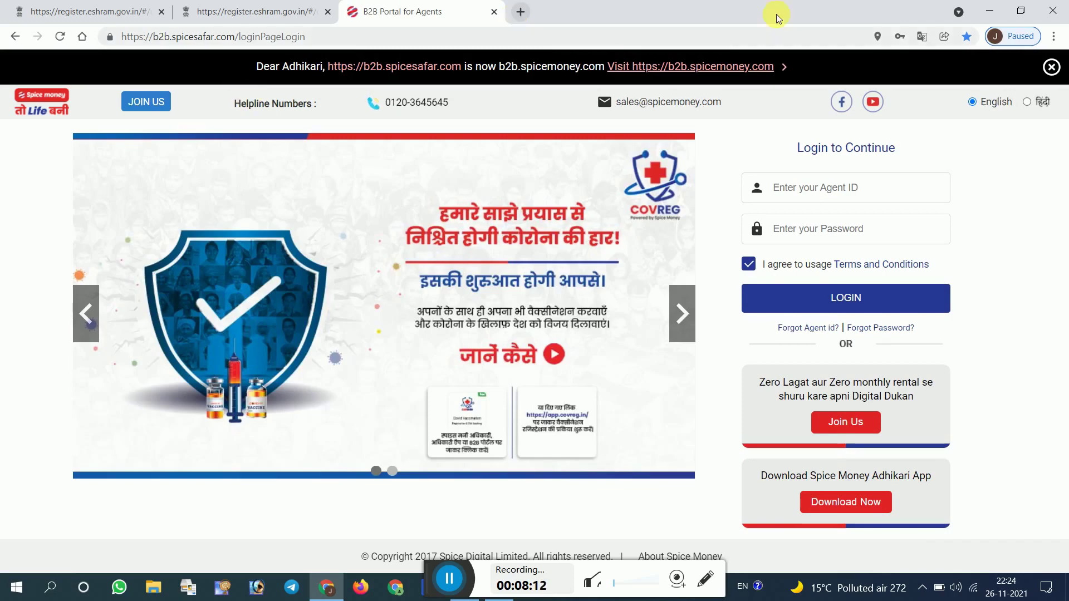
# Log in to the Spice Money agent portal with the saved autofilled credentials.
pyautogui.click(823, 187)
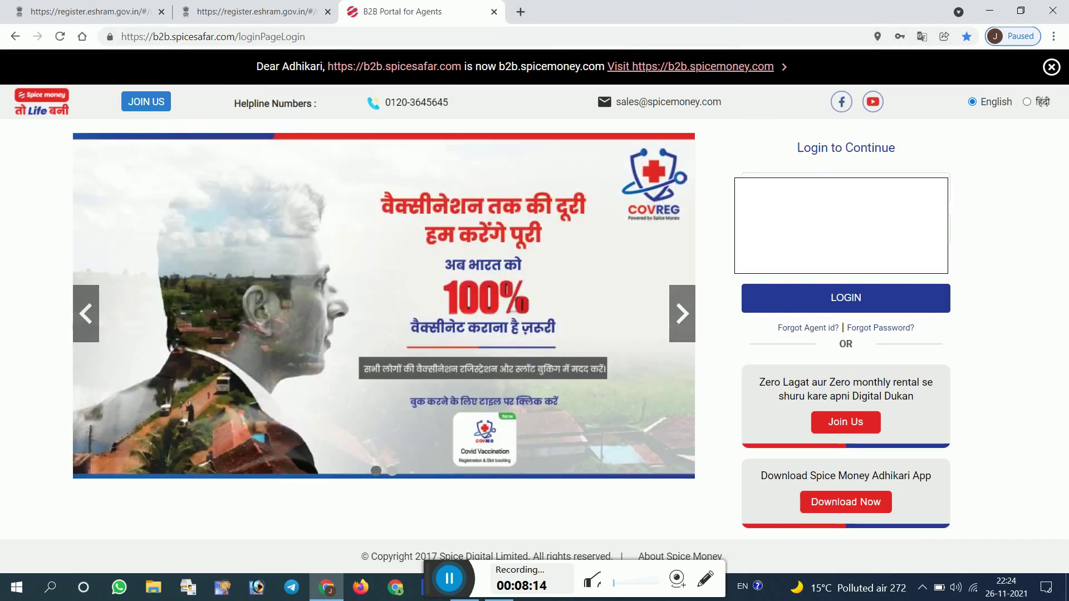
pyautogui.click(835, 296)
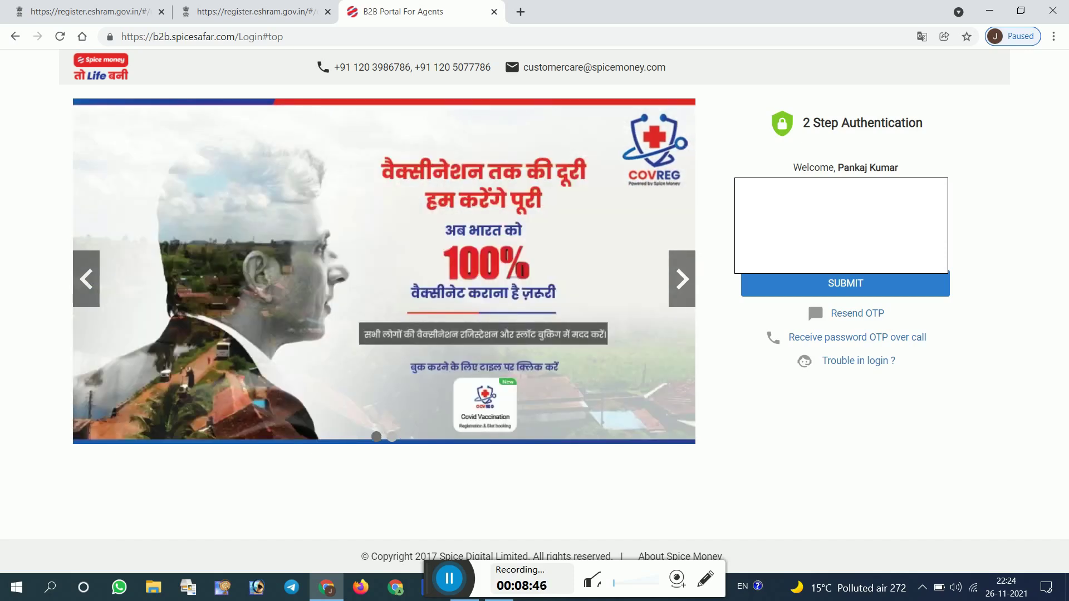
# Submit the OTP, close the video and eKYC popups, then open AEPS in a new tab.
pyautogui.click(814, 291)
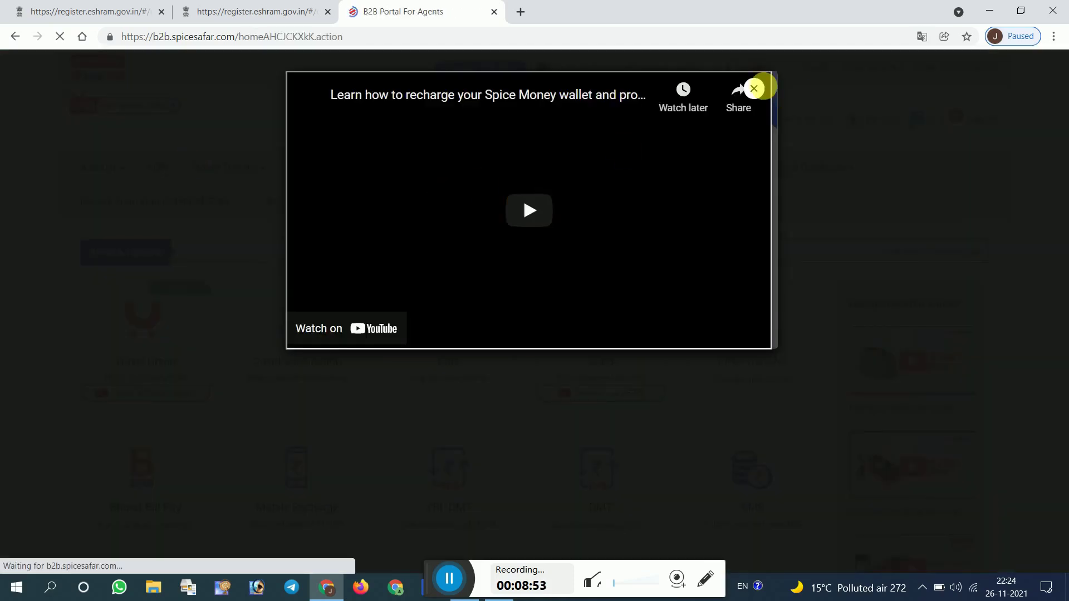
pyautogui.click(755, 89)
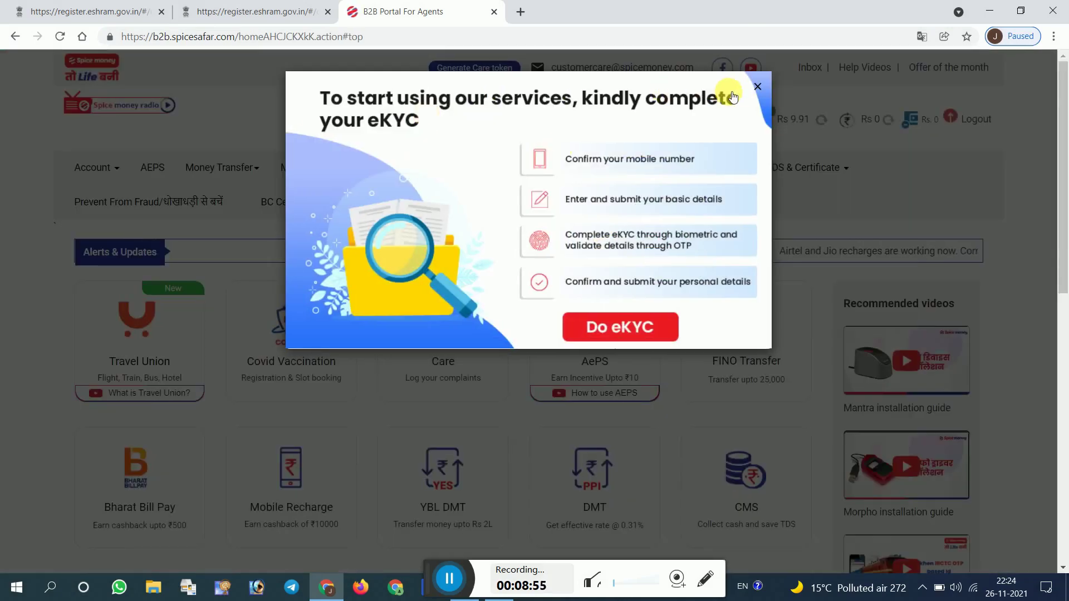
pyautogui.click(758, 89)
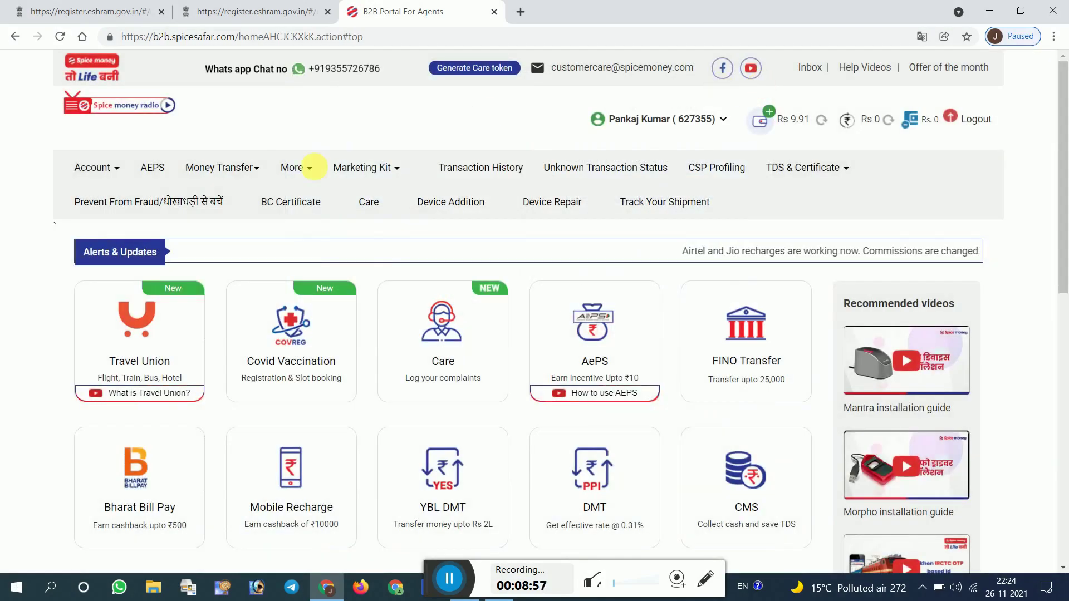
pyautogui.click(246, 174)
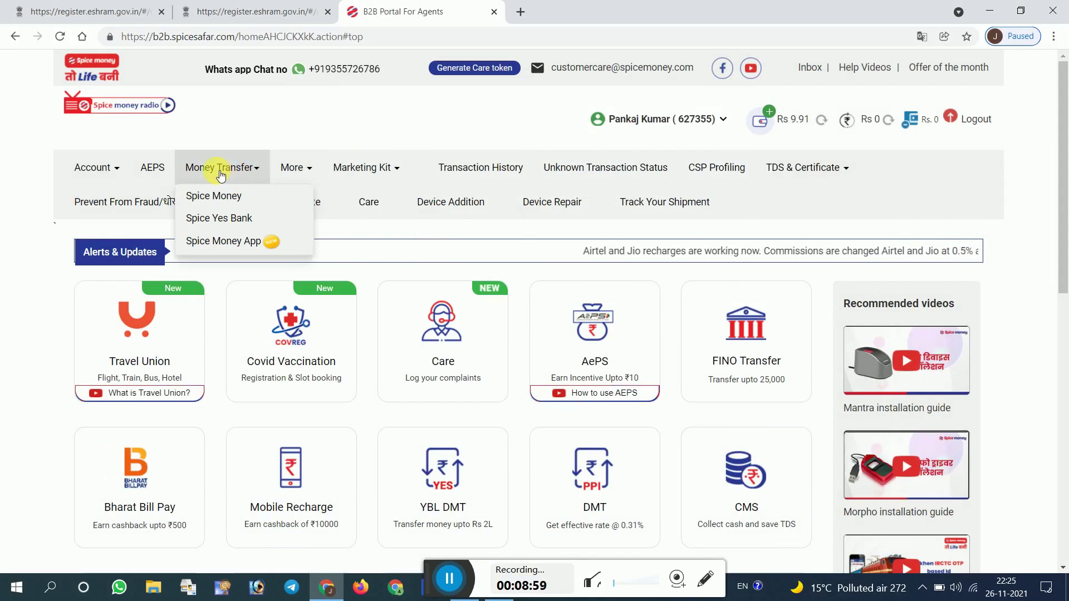
pyautogui.click(150, 168)
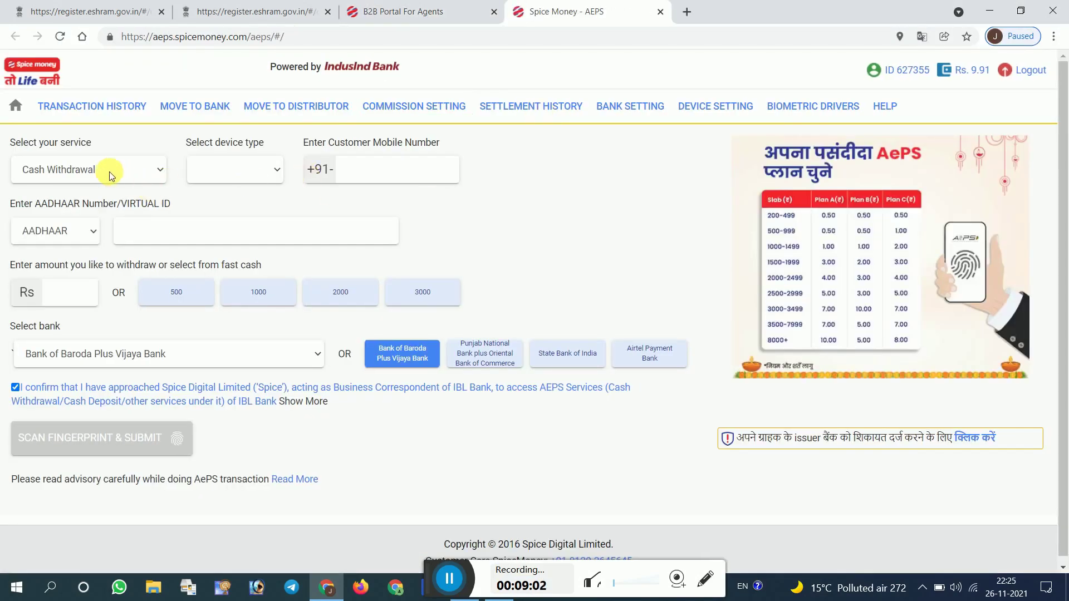
# Pick Balance Enquiry and the Precision device, then move on to the customer's Aadhaar number.
pyautogui.click(135, 174)
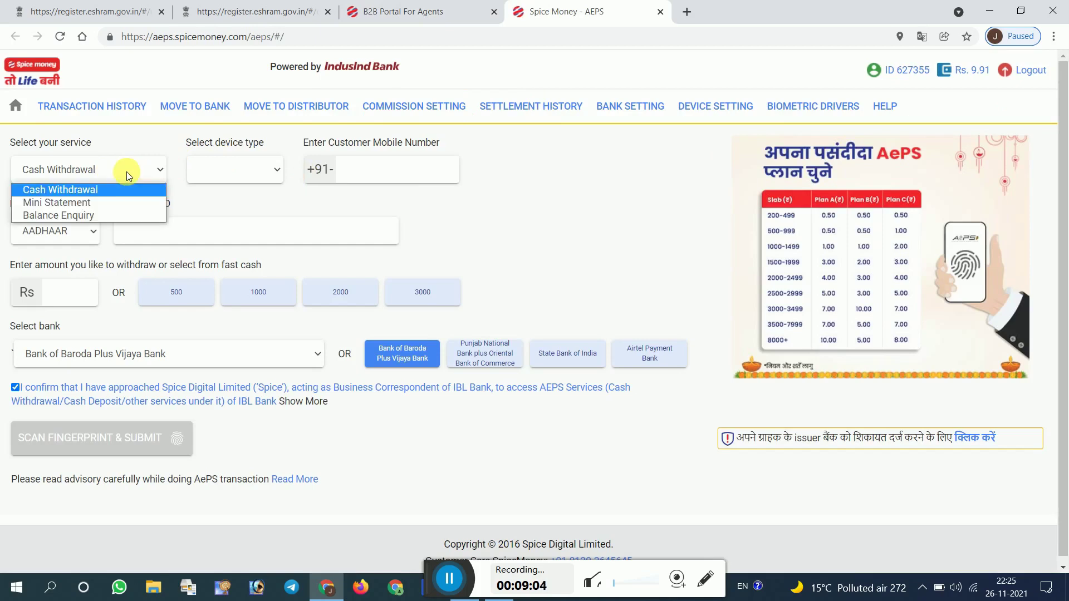
pyautogui.click(84, 215)
pyautogui.click(242, 171)
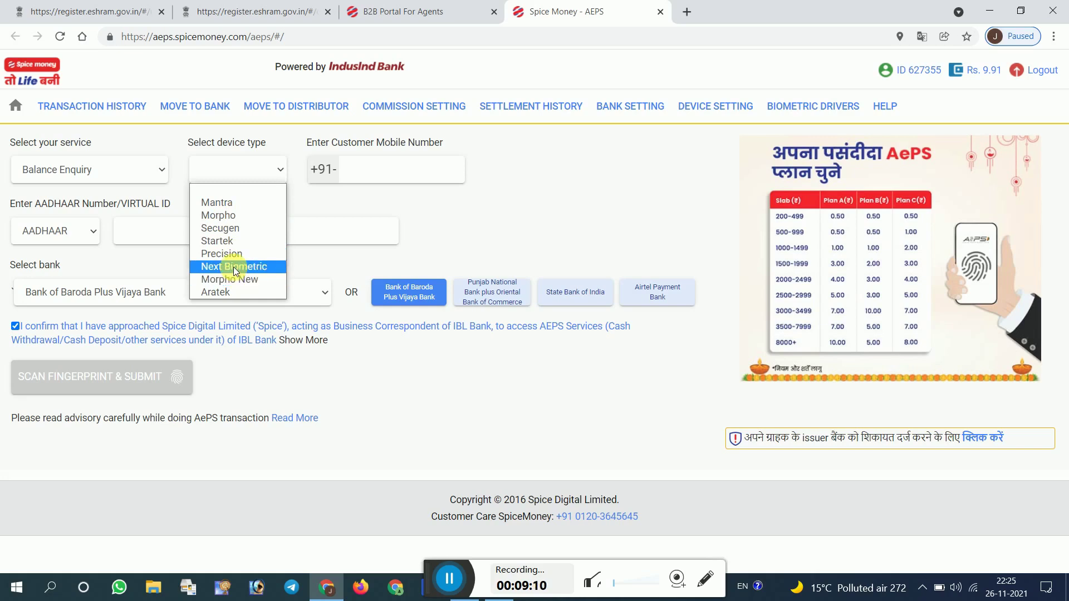
pyautogui.click(223, 253)
pyautogui.click(356, 169)
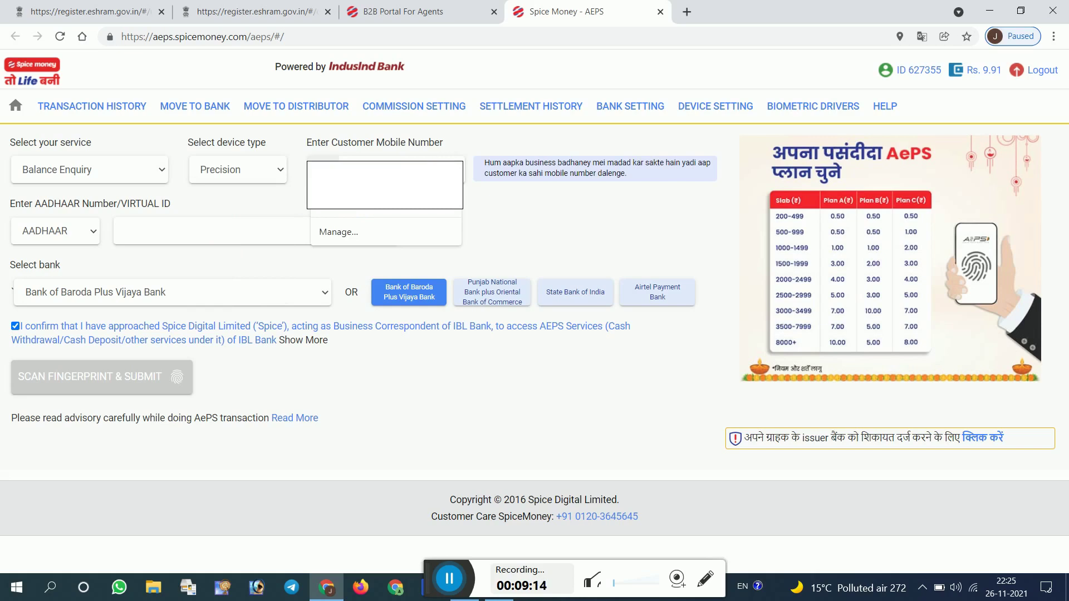
pyautogui.click(290, 218)
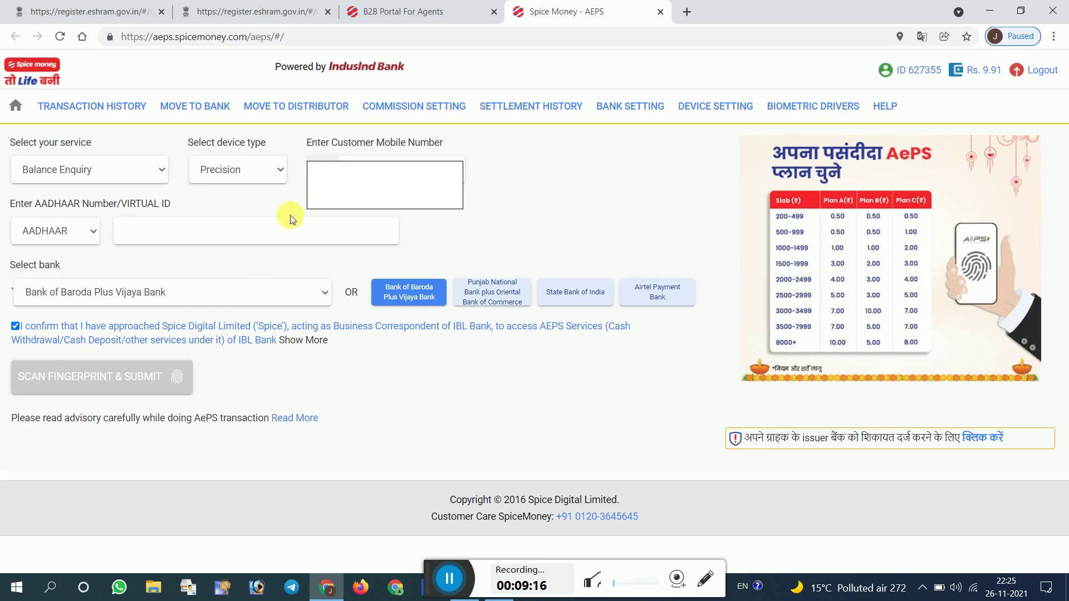
pyautogui.click(262, 231)
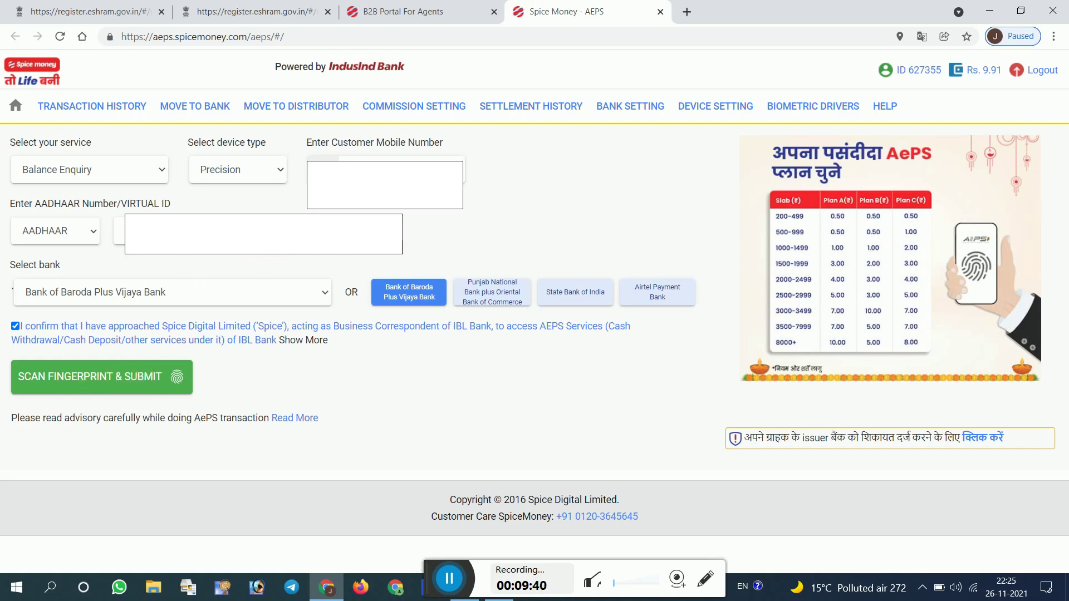
# Choose Wait in Chrome's Page Unresponsive dialog so the AEPS page can recover.
pyautogui.click(588, 185)
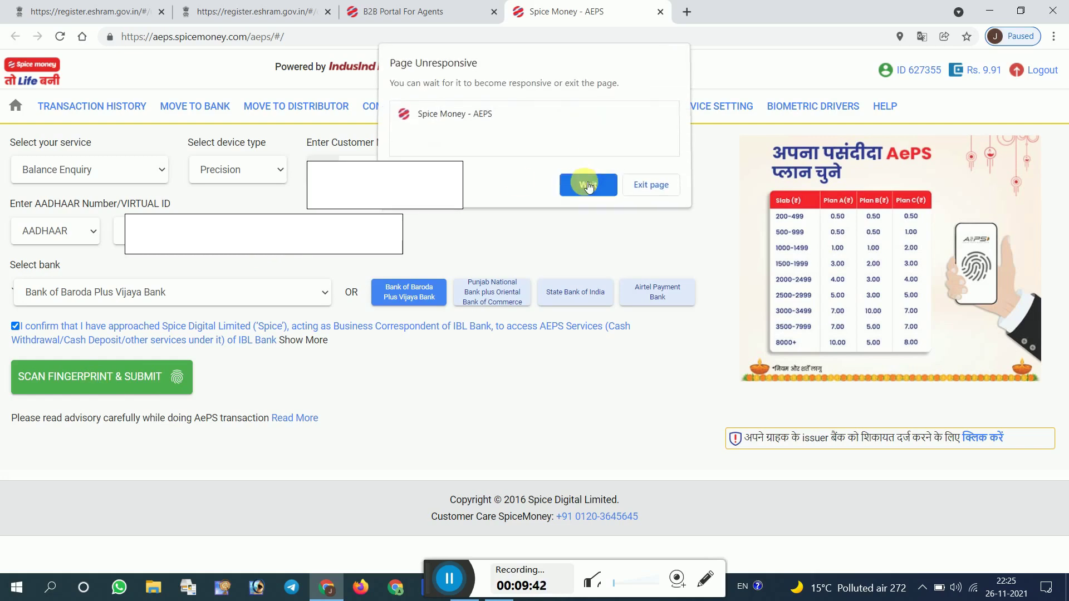